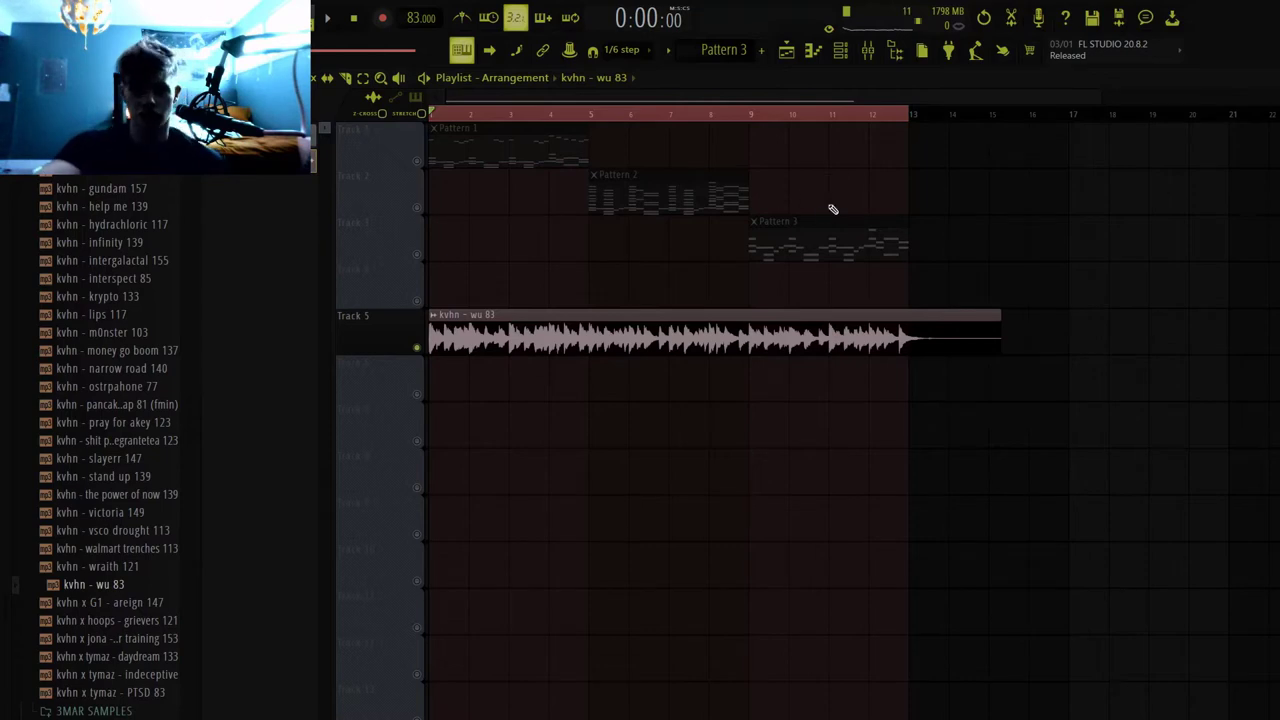
- Play the arrangement, stop it, and select the Pattern 3 clip as the current pattern
{"action": "key", "text": "space"}
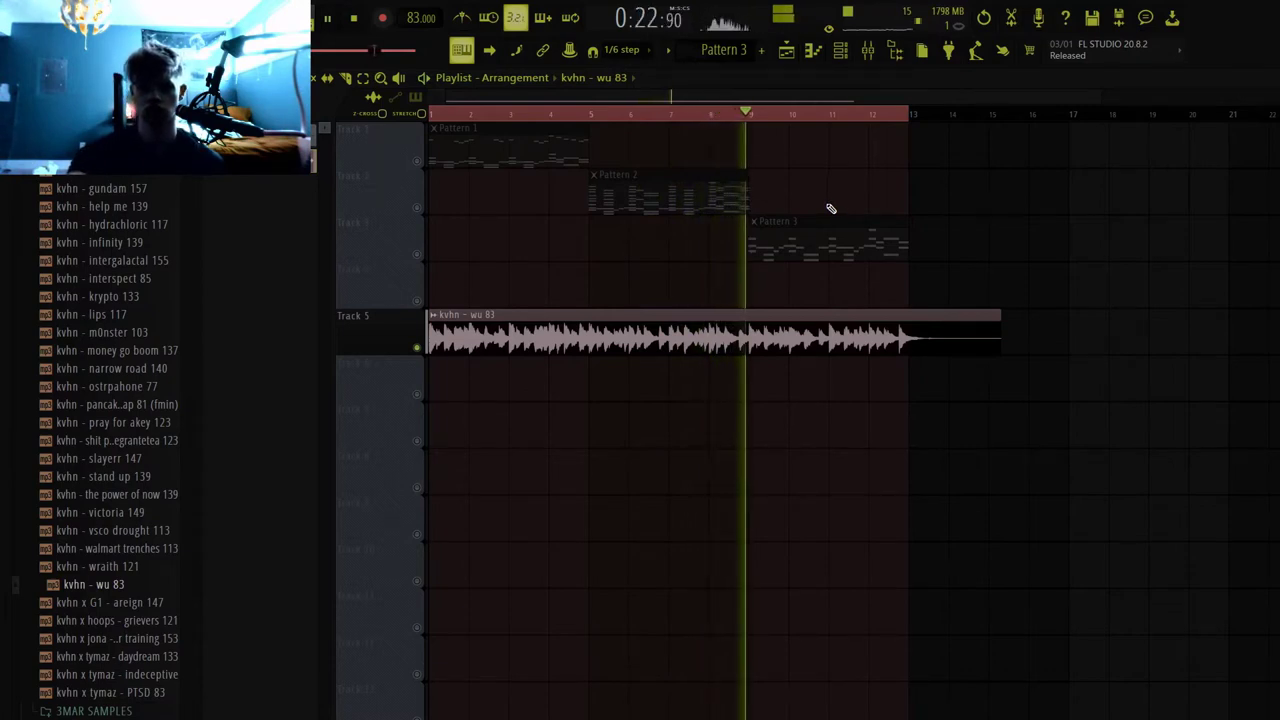
{"action": "key", "text": "space"}
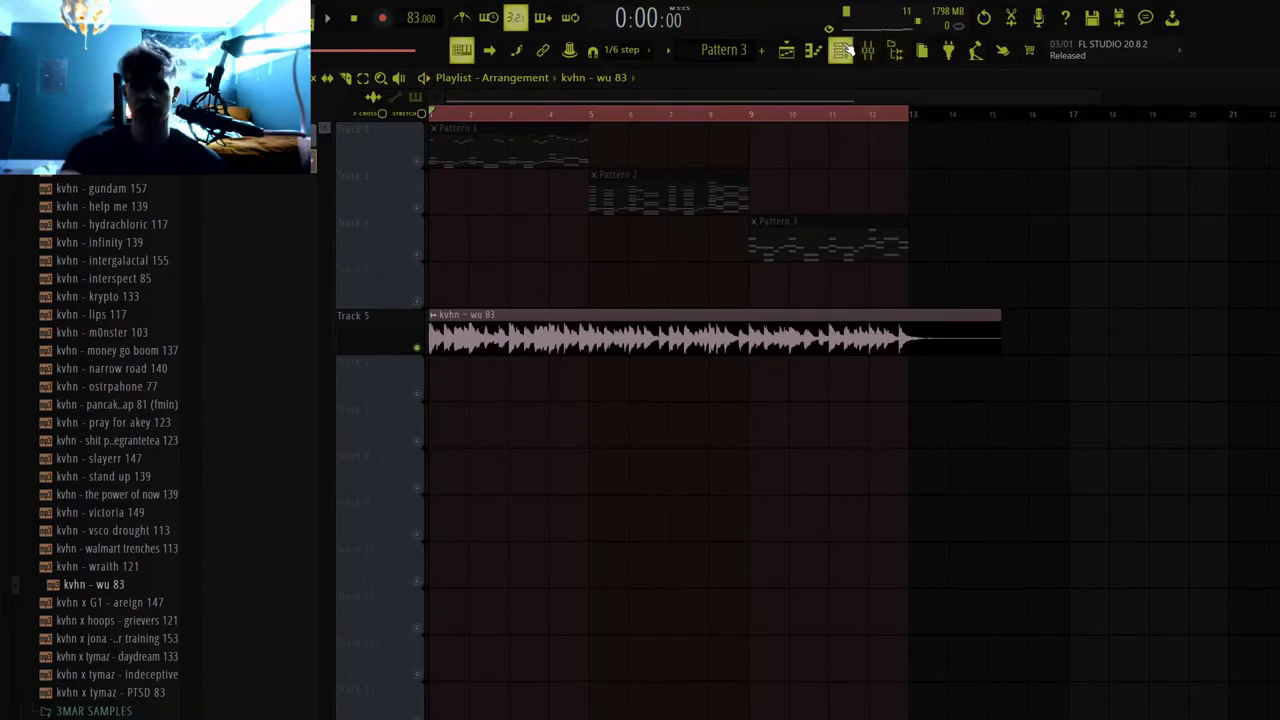
{"action": "left_click", "coordinate": [840, 238]}
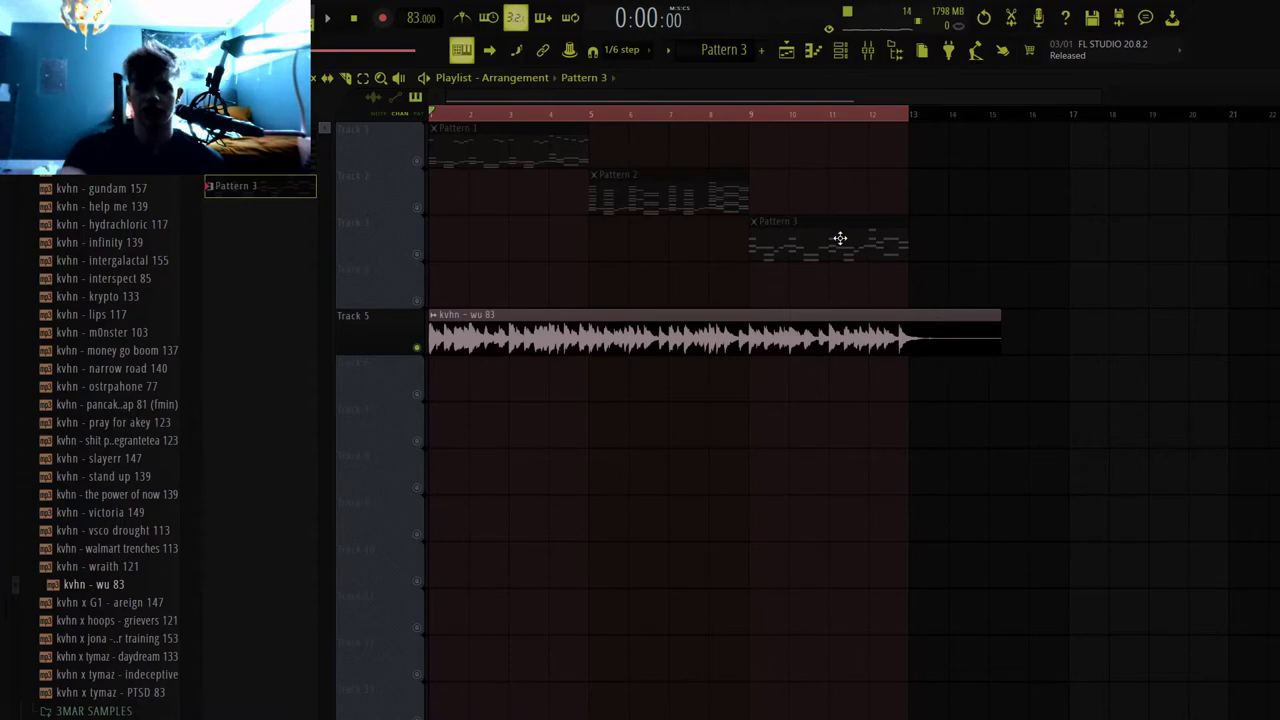
- Open Pattern 3's Omnisphere notes in the piano roll and play the melody through
{"action": "double_click", "coordinate": [840, 238]}
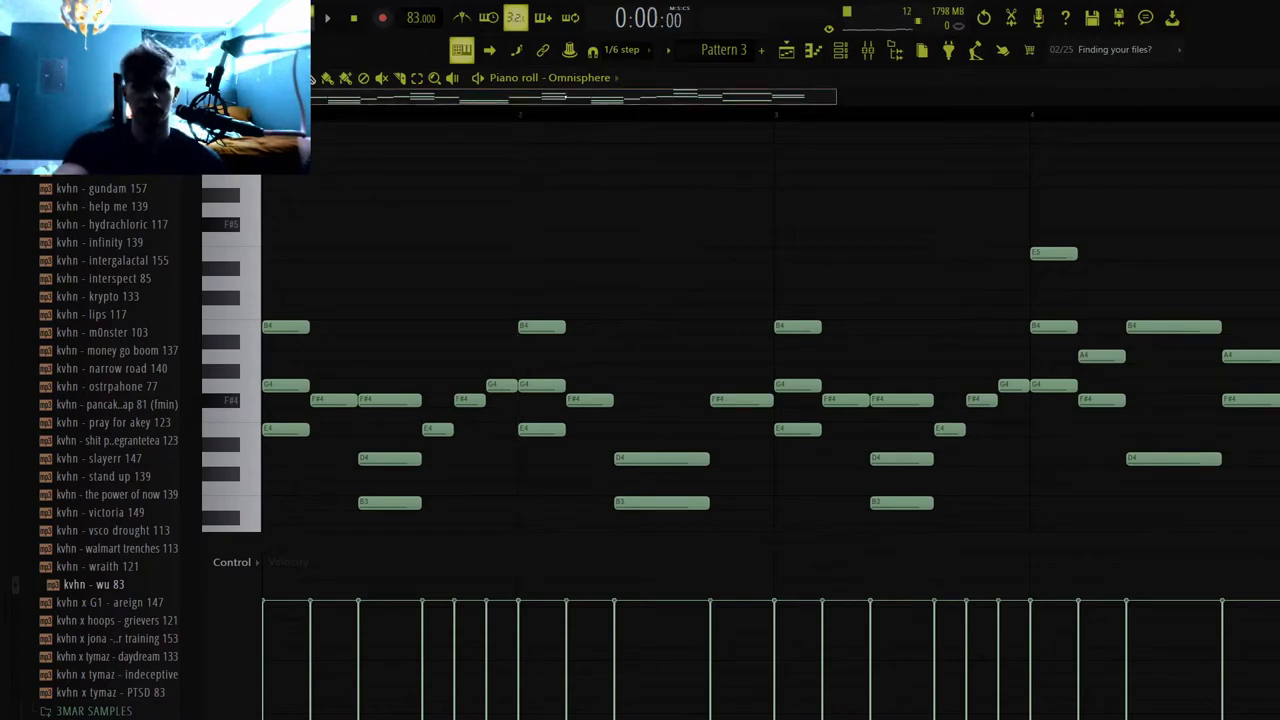
{"action": "left_click_drag", "start_coordinate": [855, 101], "coordinate": [1226, 101]}
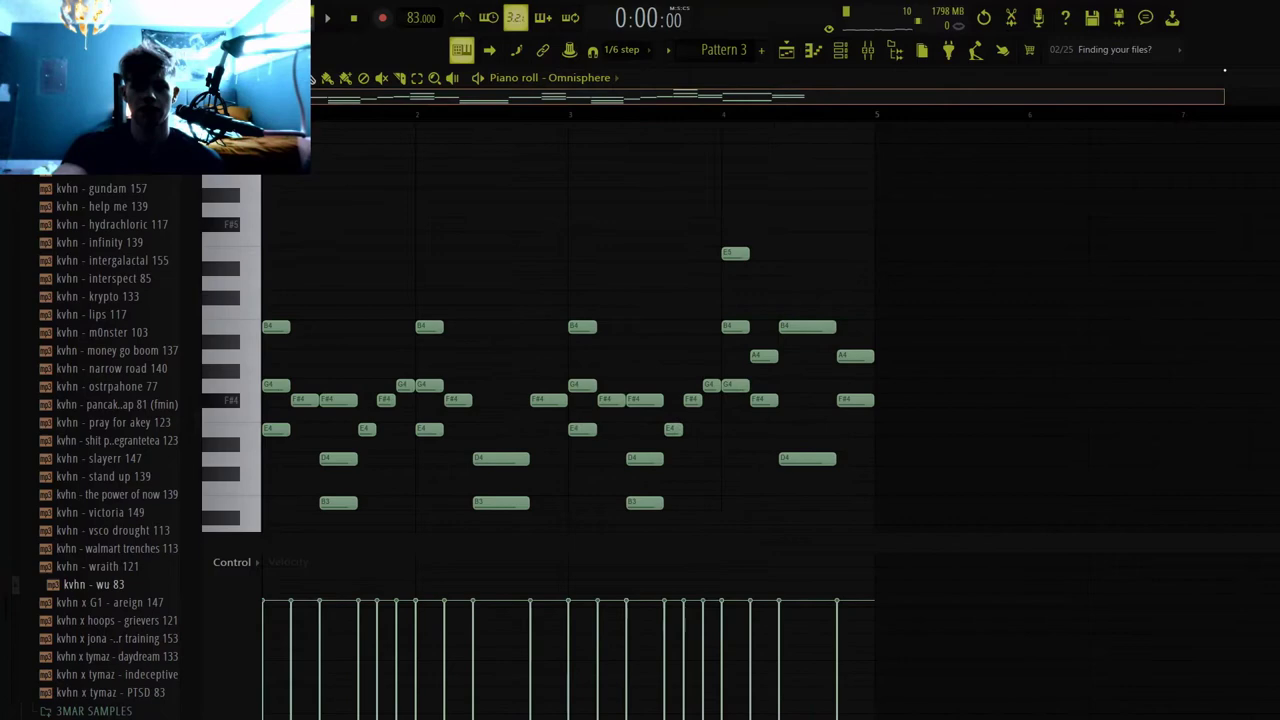
{"action": "scroll", "coordinate": [938, 238], "scroll_direction": "down", "scroll_amount": 1}
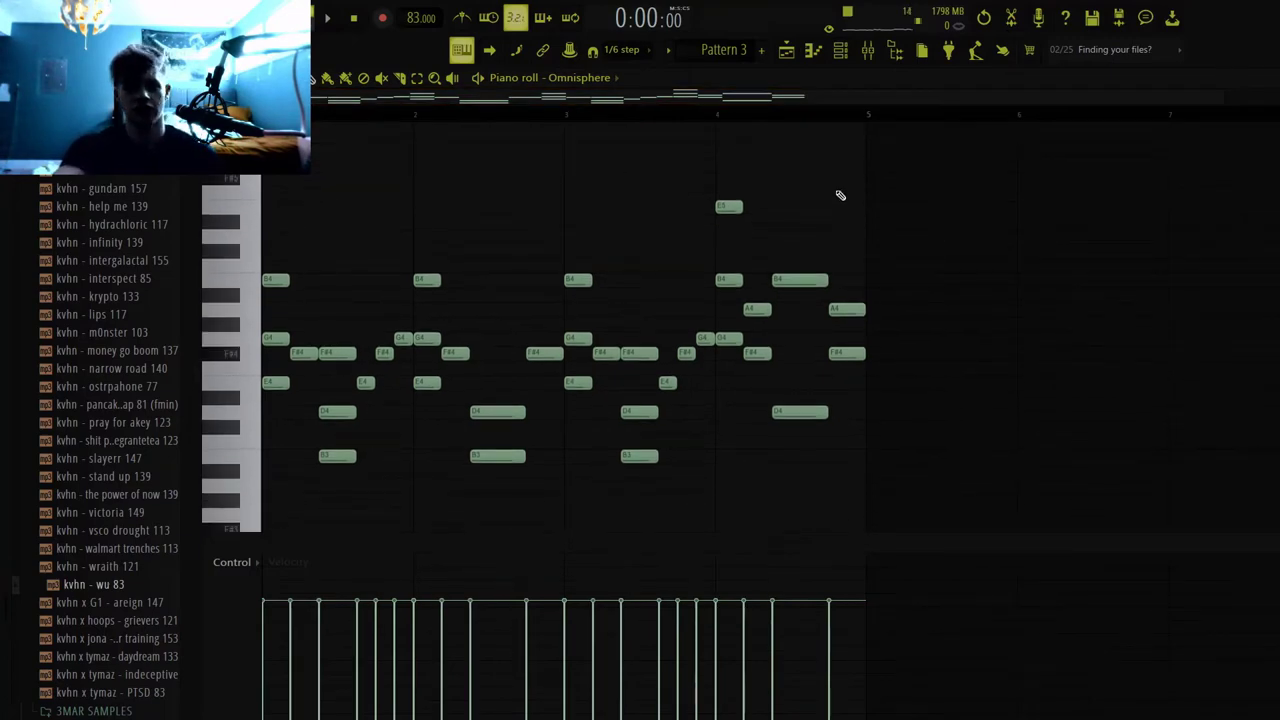
{"action": "key", "text": "space"}
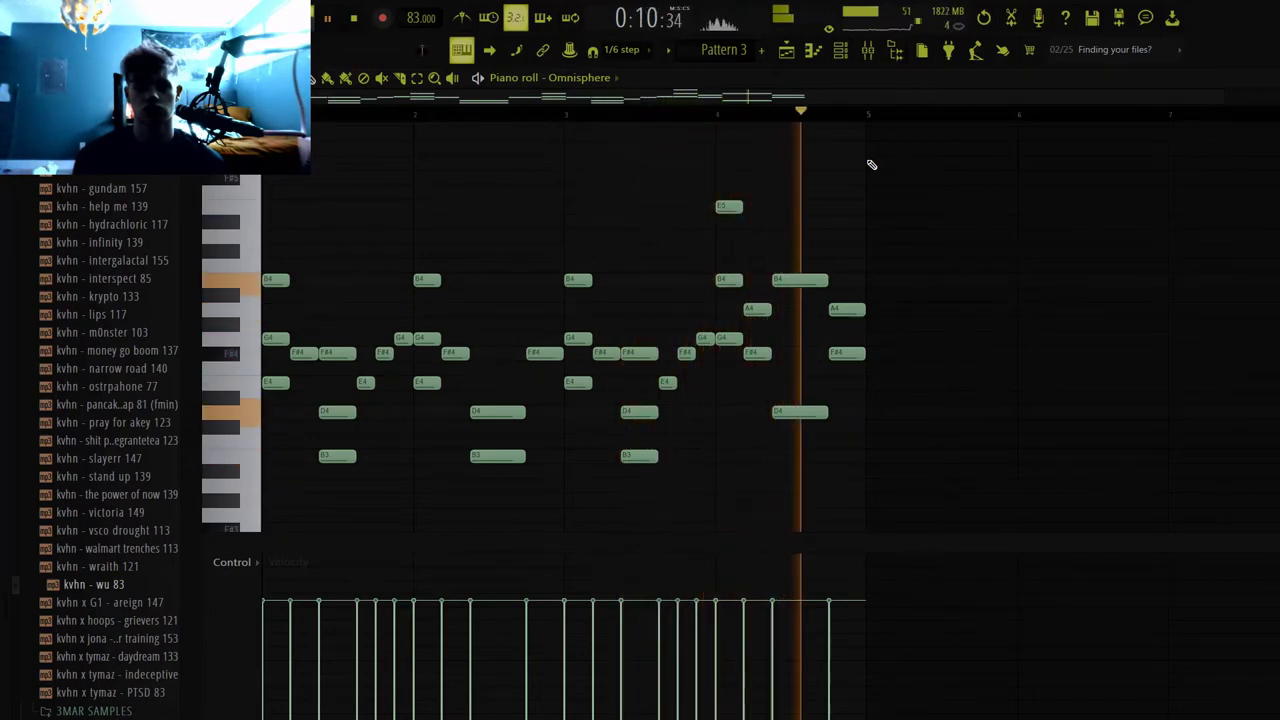
{"action": "key", "text": "space"}
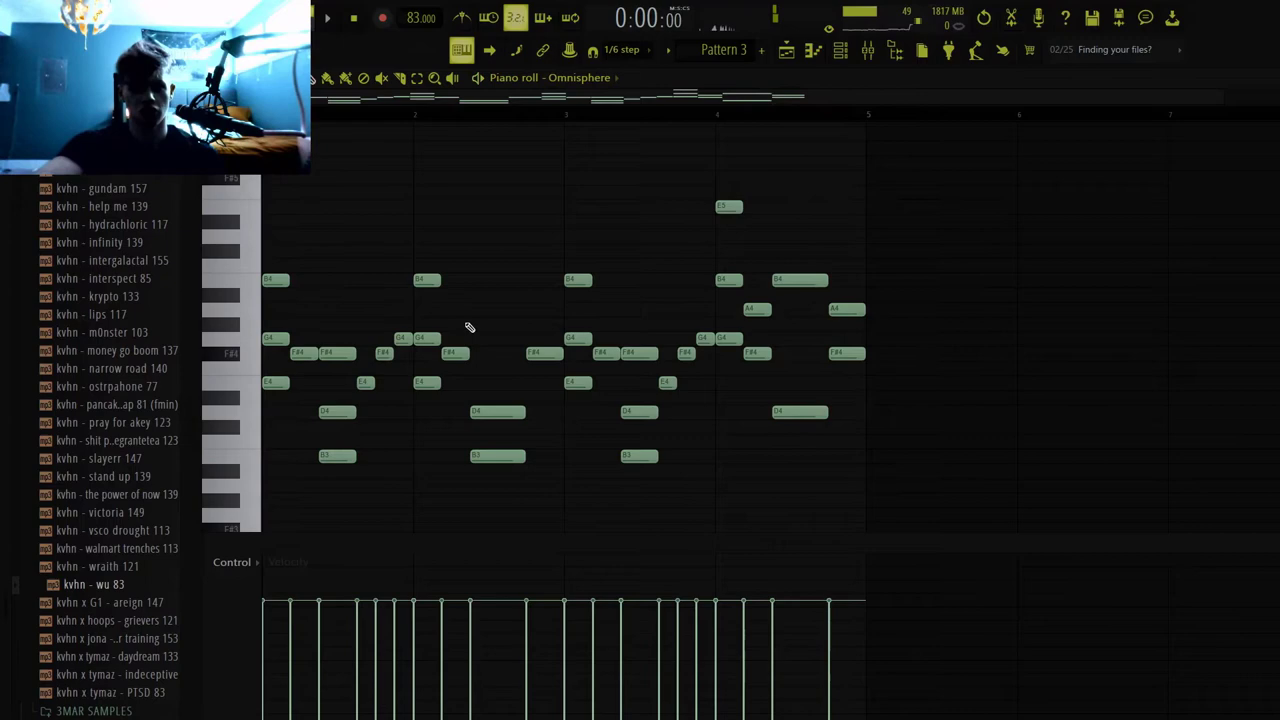
- Raise the B3 note an octave, and shift D4 and F#4 up two semitones and back down
{"action": "left_click", "coordinate": [337, 455]}
{"action": "key", "text": "ctrl+Up"}
{"action": "left_click", "coordinate": [337, 336]}
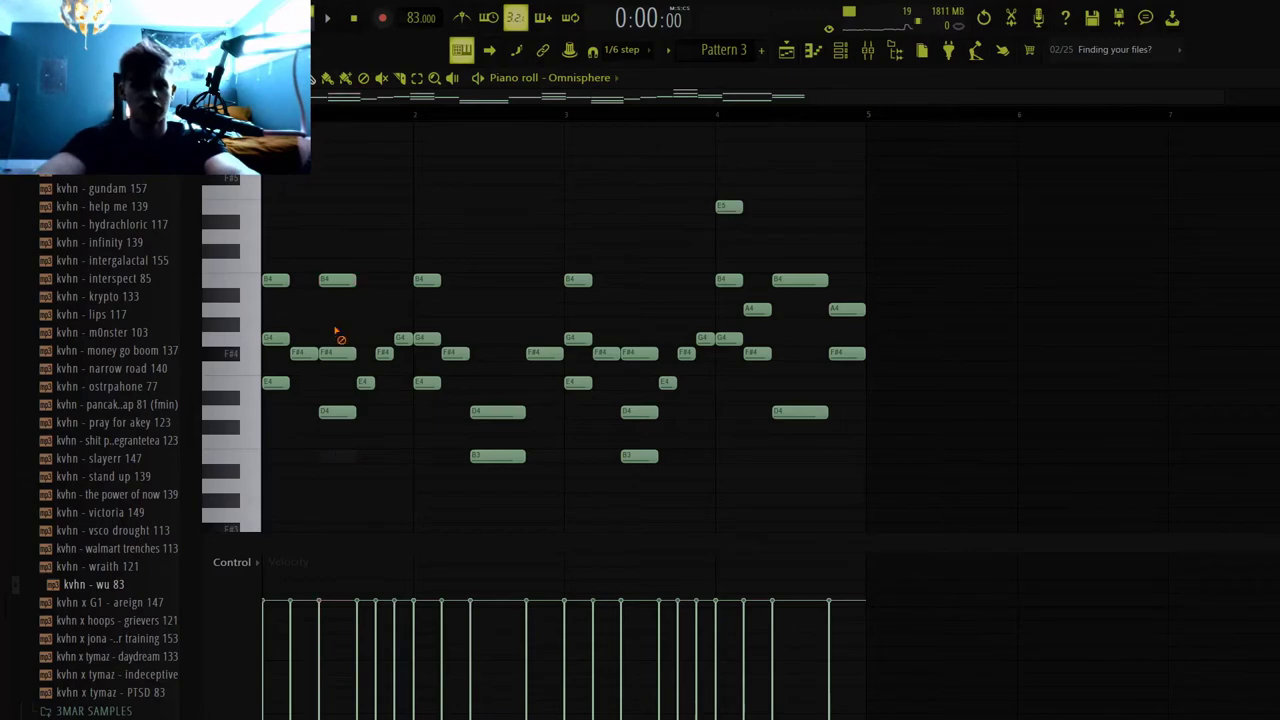
{"action": "left_click", "coordinate": [346, 412]}
{"action": "left_click", "coordinate": [340, 352], "text": "shift"}
{"action": "key", "text": "Up"}
{"action": "key", "text": "Up"}
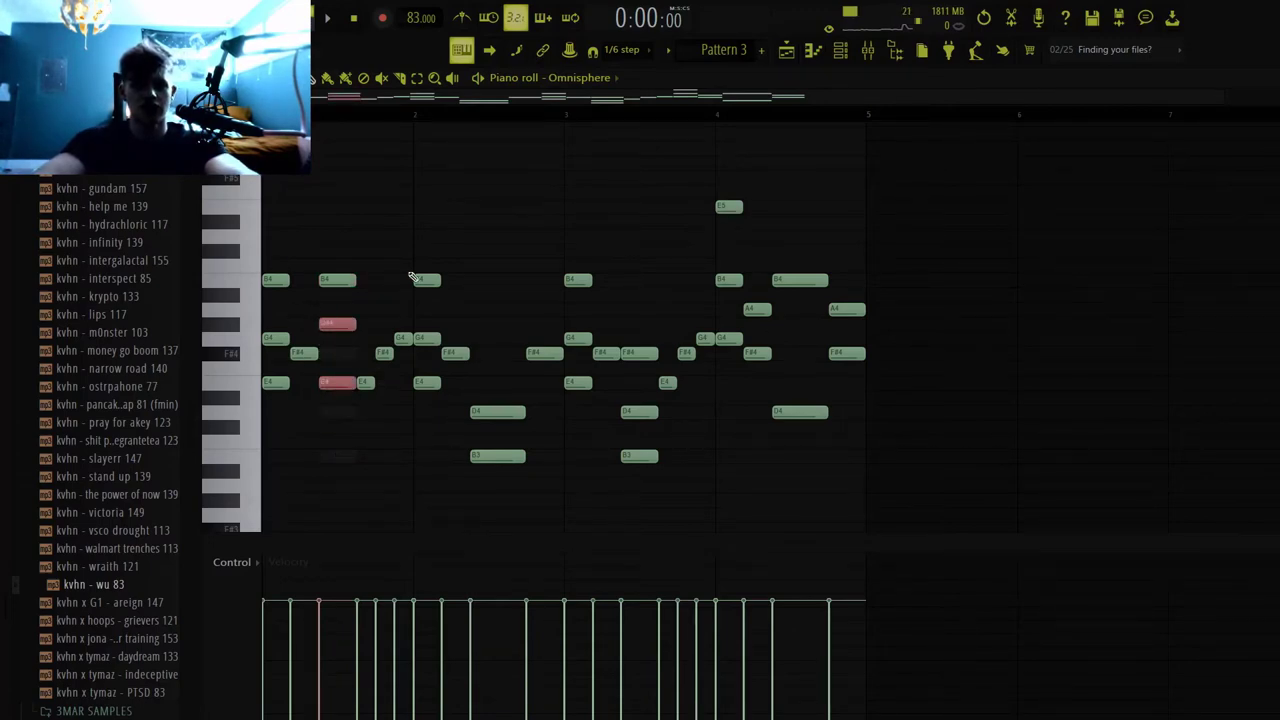
{"action": "key", "text": "Down"}
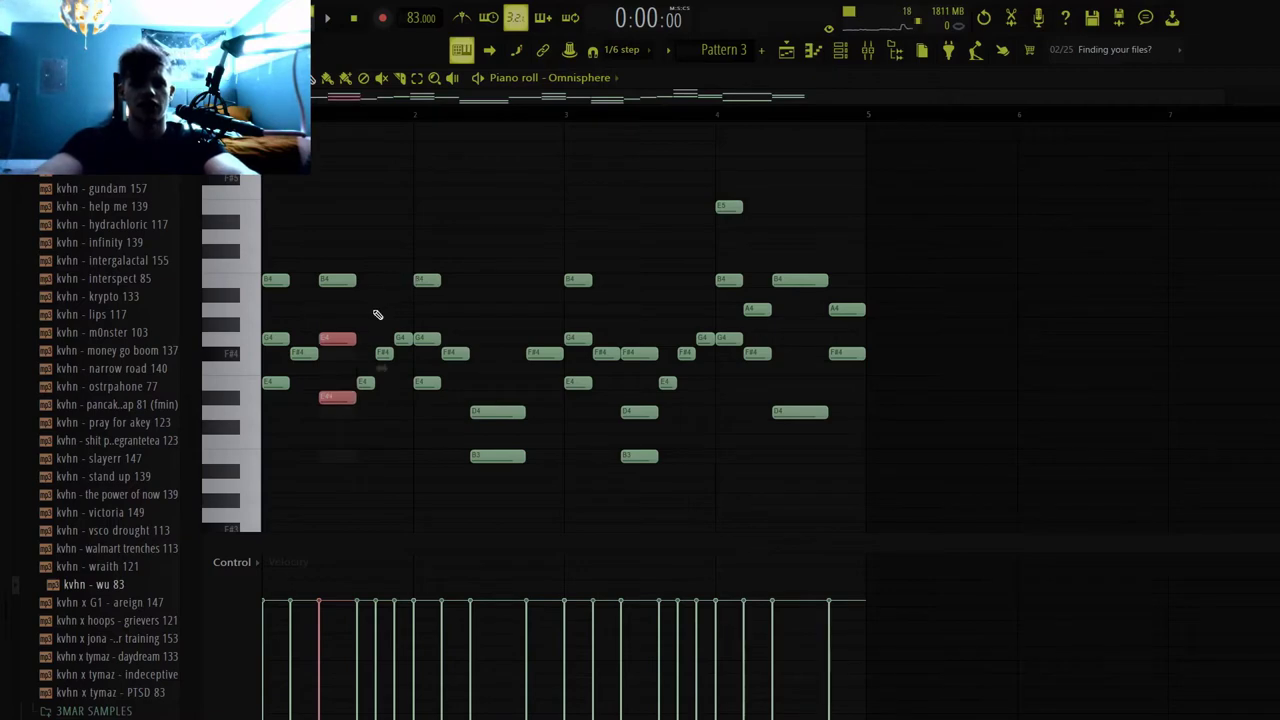
{"action": "key", "text": "Down"}
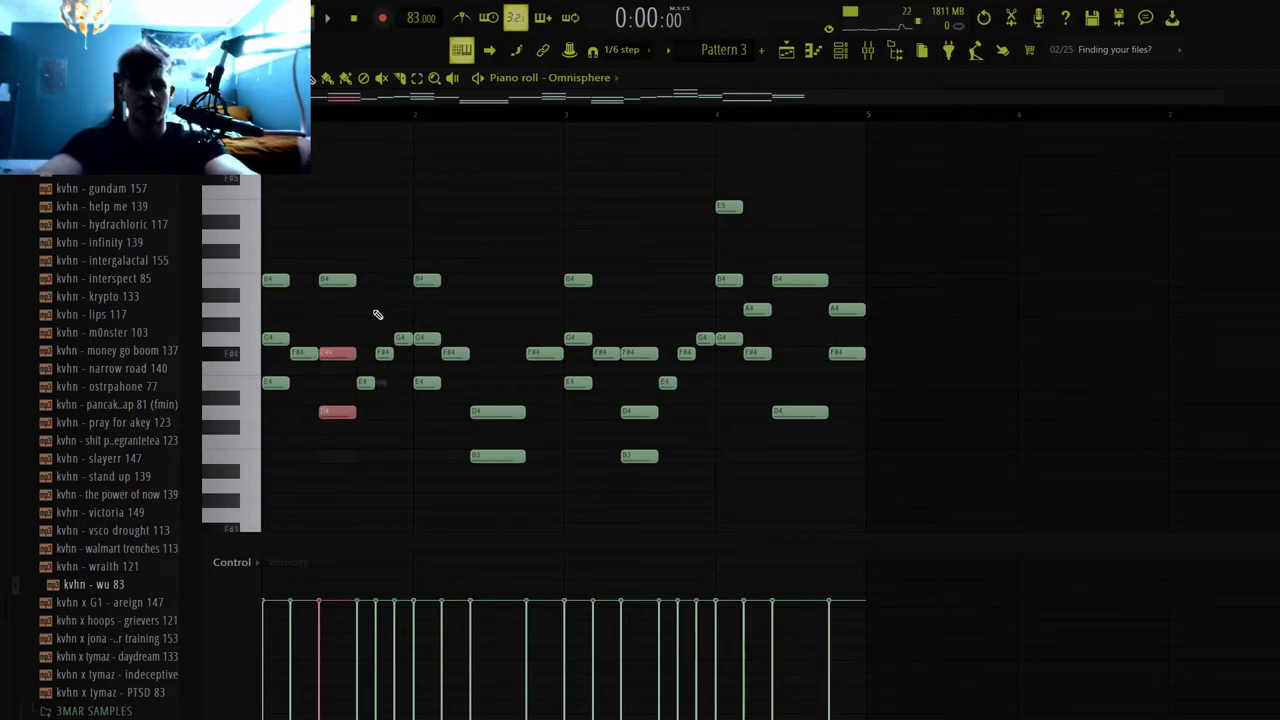
{"action": "key", "text": "ctrl+d"}
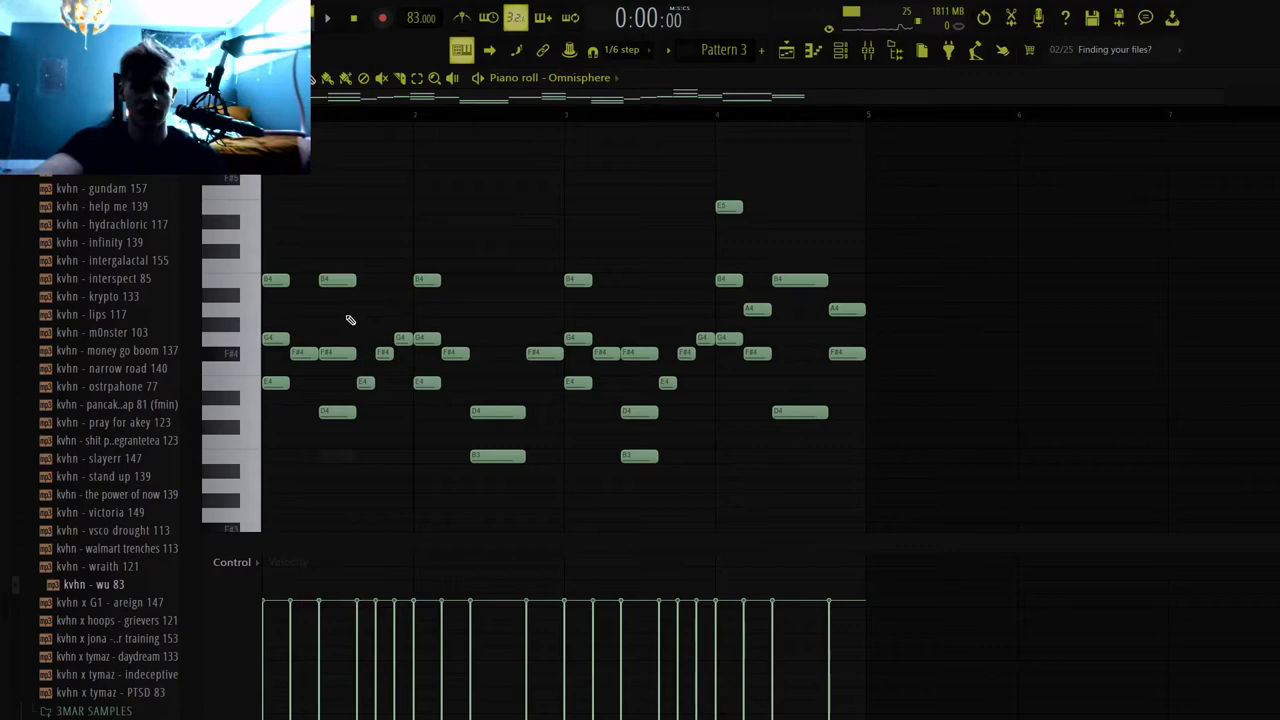
- Audition the E4 and D4 notes, then move the raised B4 note back down to B3
{"action": "left_click", "coordinate": [327, 384]}
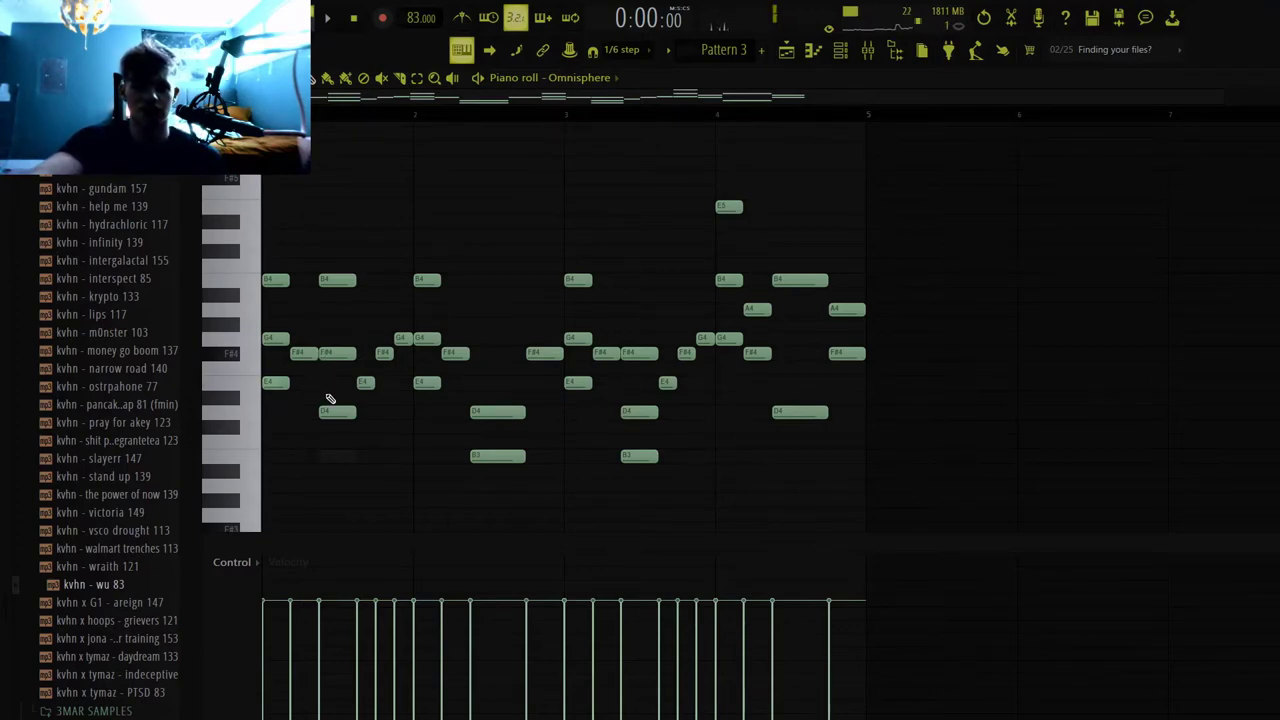
{"action": "left_click", "coordinate": [325, 411]}
{"action": "left_click", "coordinate": [325, 412]}
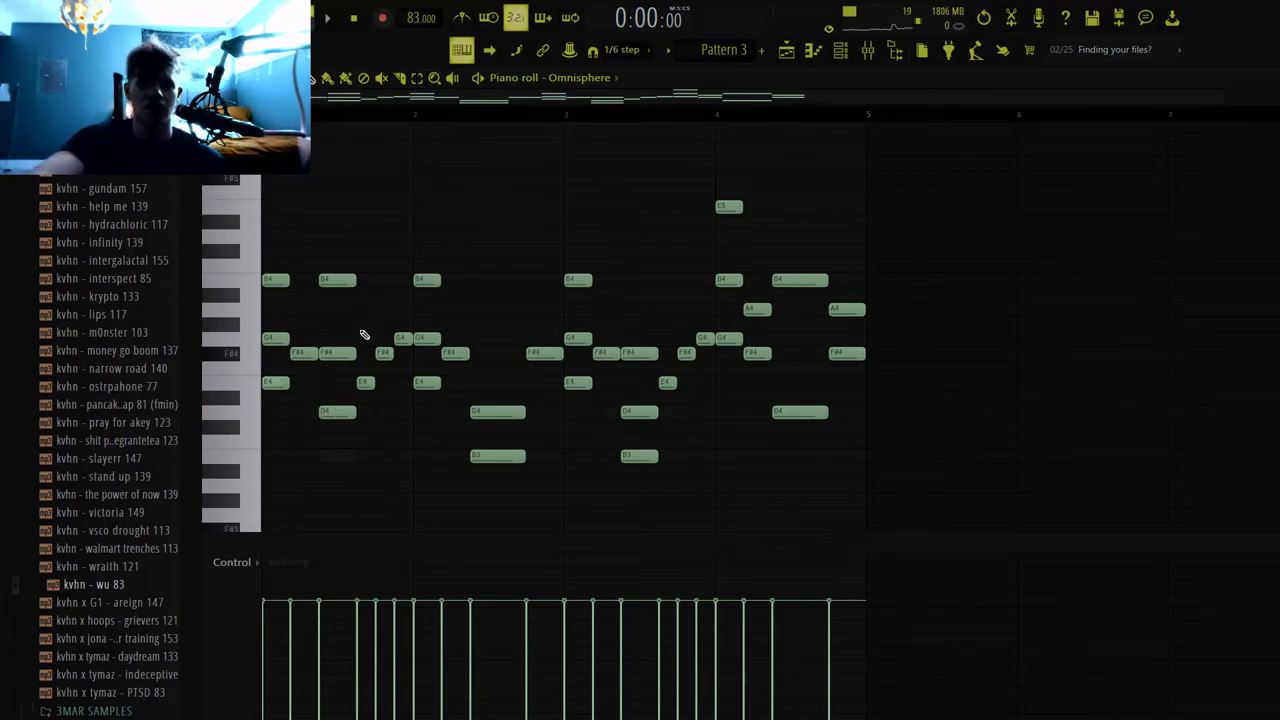
{"action": "left_click", "coordinate": [337, 279]}
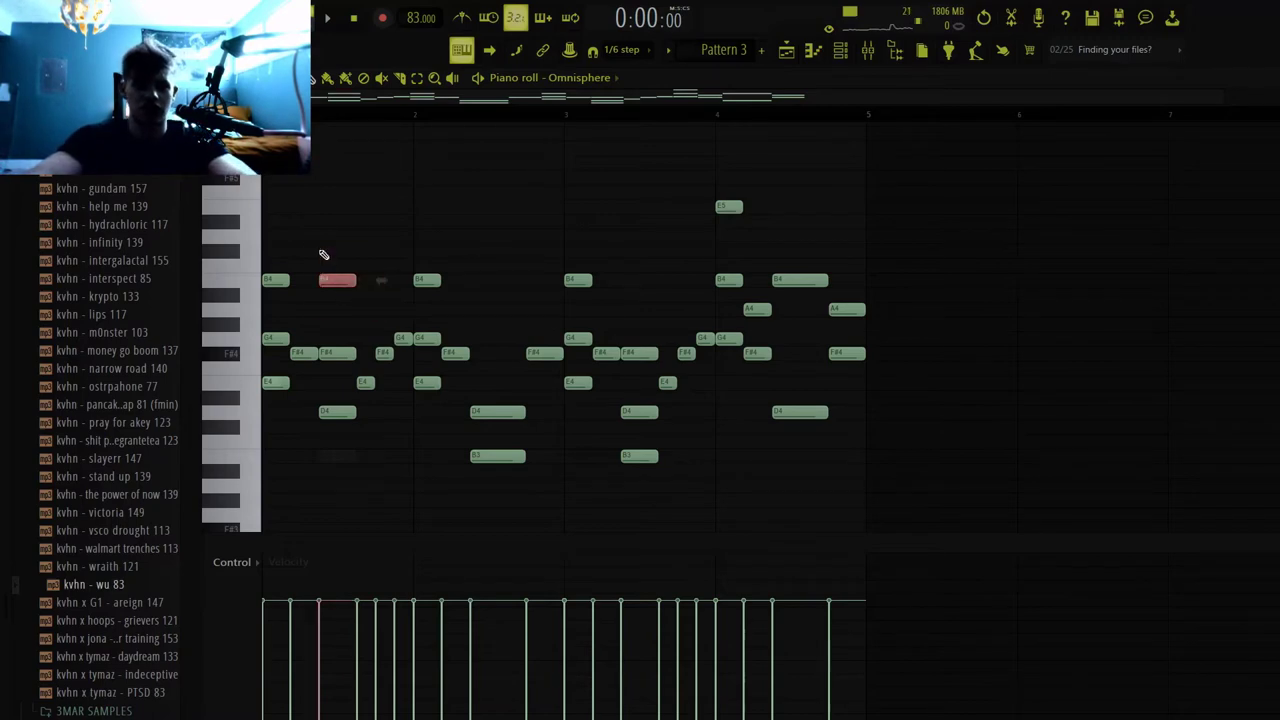
{"action": "key", "text": "ctrl+Down"}
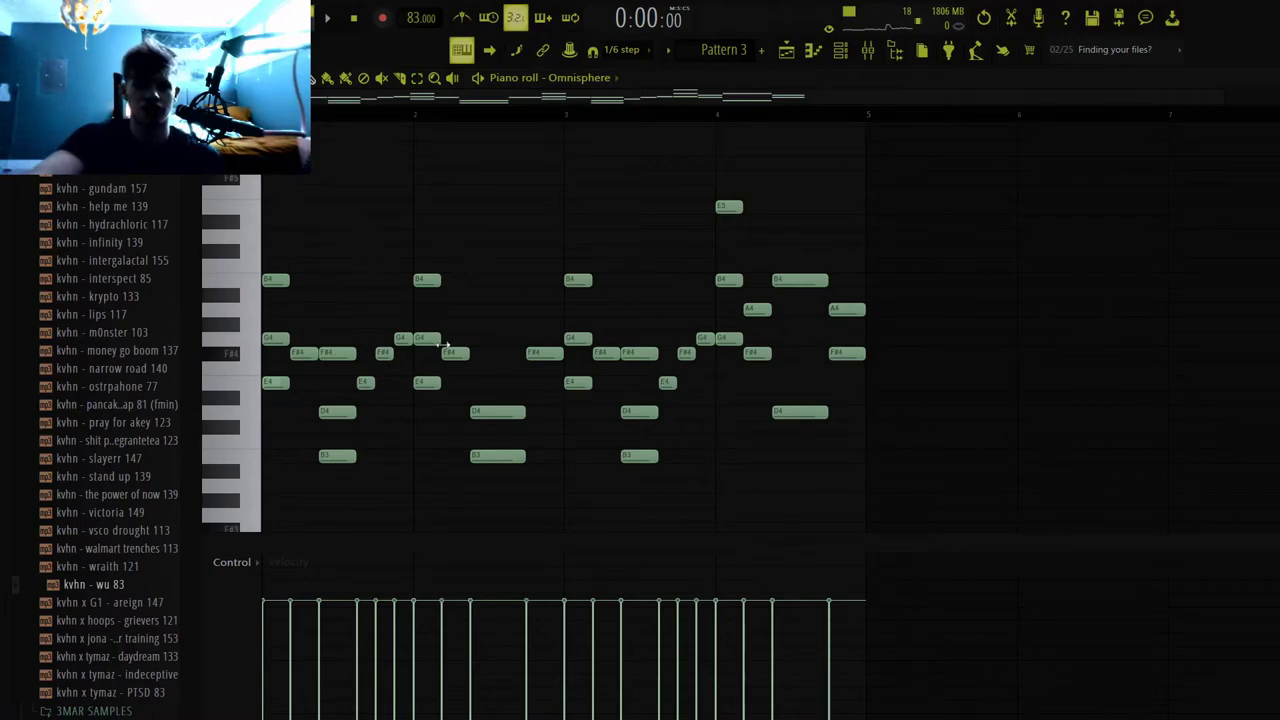
- Flatten the notes onto C5, listen to the result, then undo to restore the melody
{"action": "key", "text": "ctrl+z"}
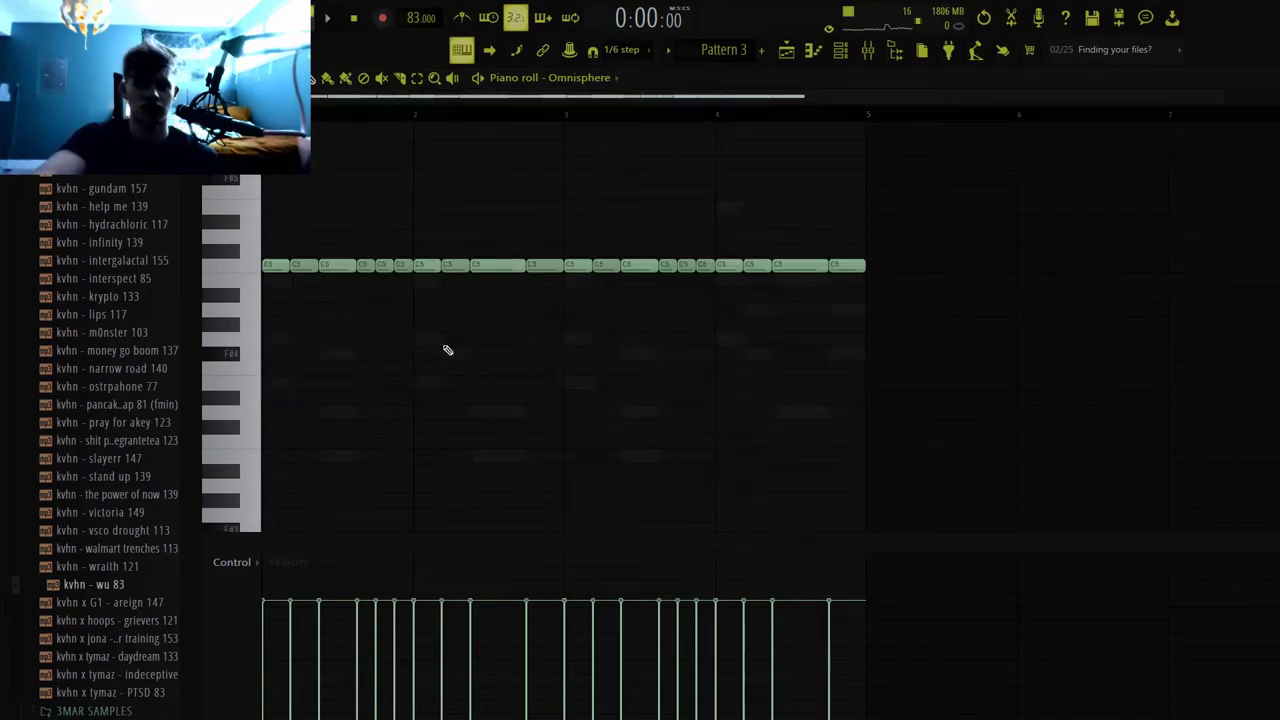
{"action": "scroll", "coordinate": [466, 338], "scroll_direction": "up", "scroll_amount": 1}
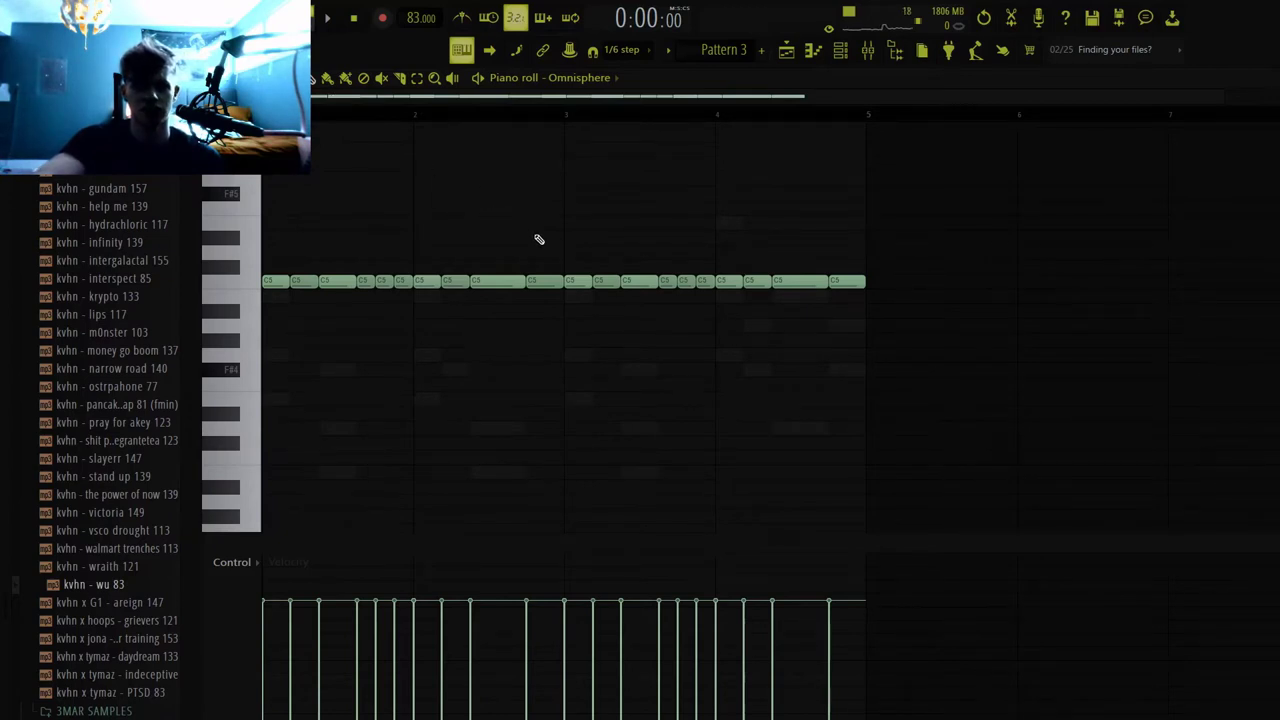
{"action": "key", "text": "space"}
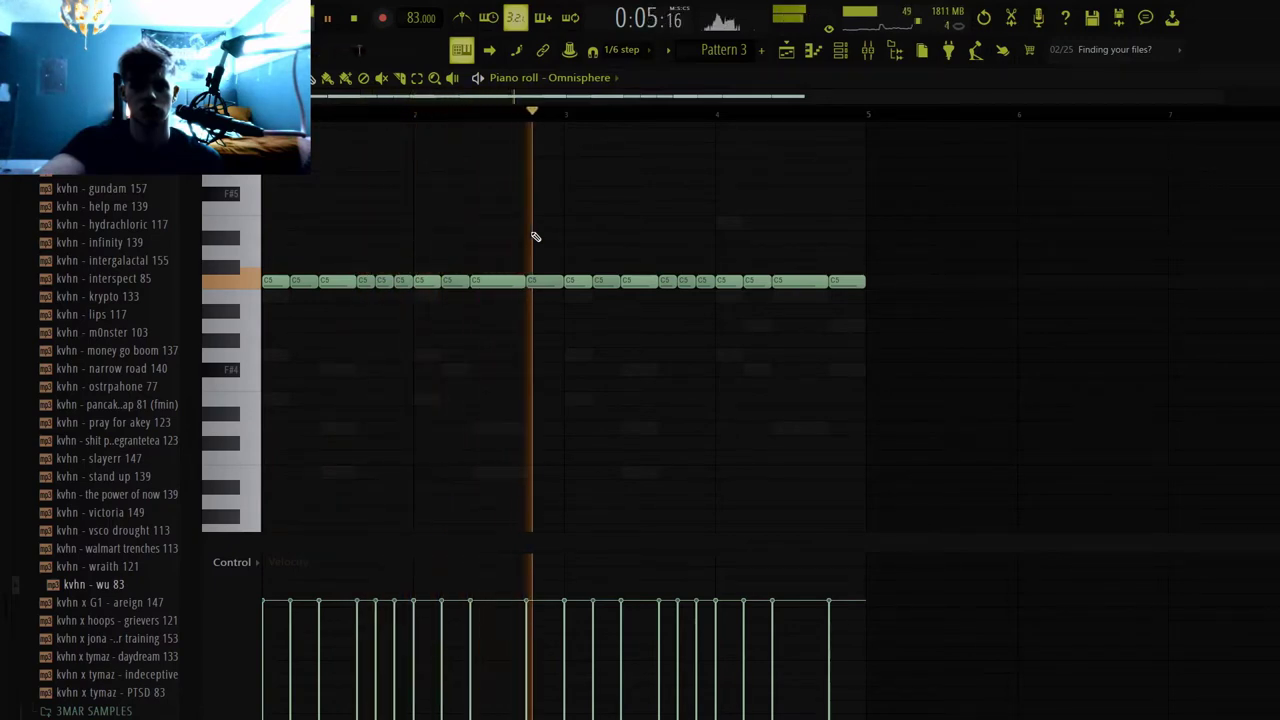
{"action": "key", "text": "space"}
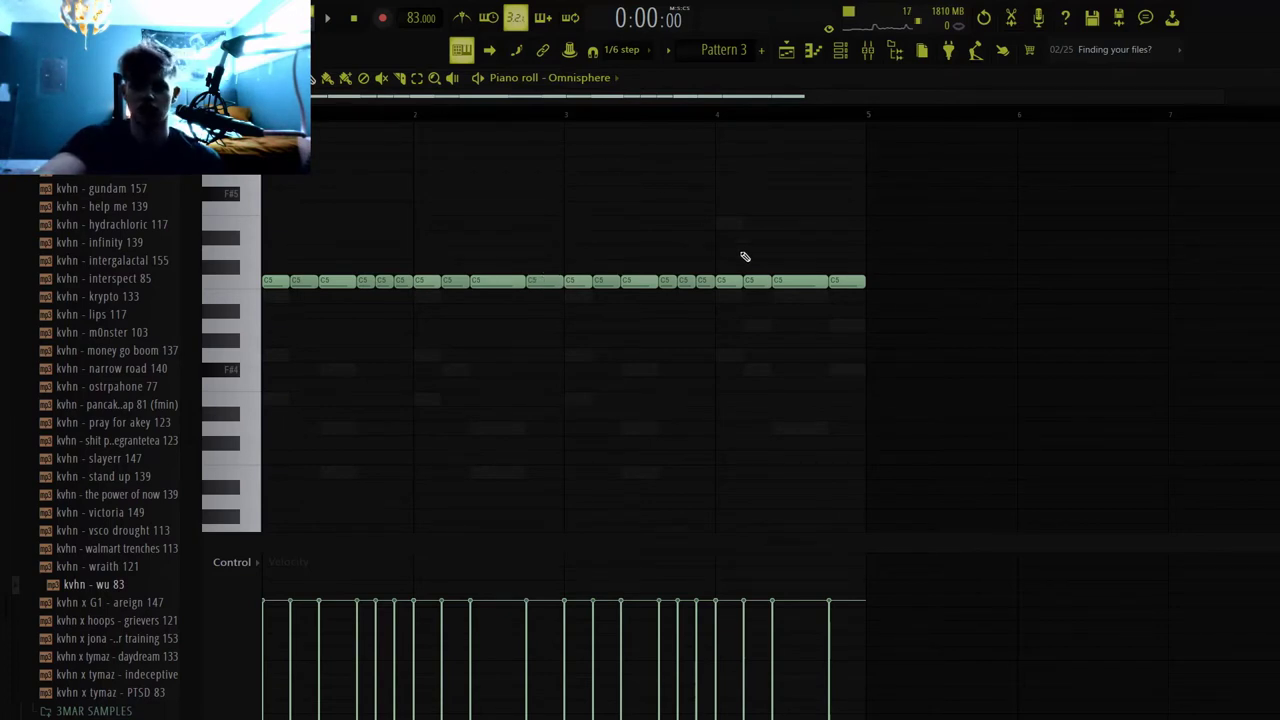
{"action": "key", "text": "ctrl+z"}
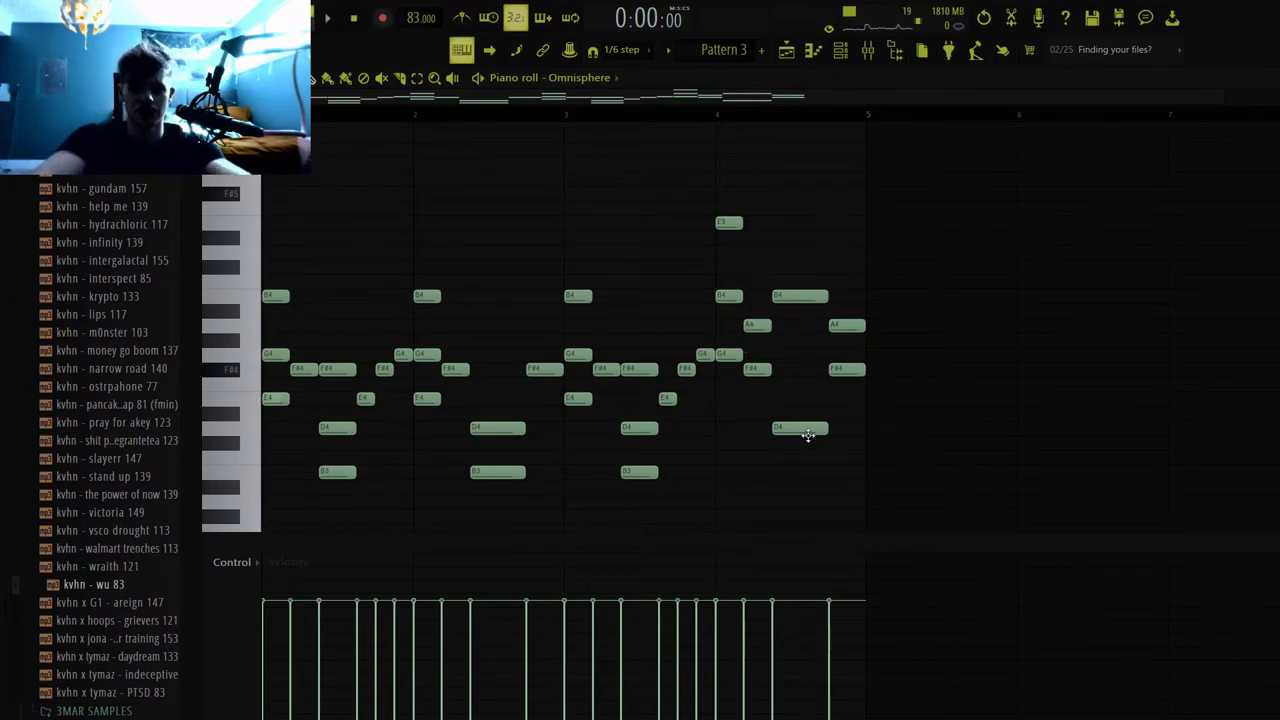
- Move the Omnisphere notes from bar 3 onward earlier in the pattern
{"action": "left_click_drag", "start_coordinate": [884, 494], "coordinate": [574, 217]}
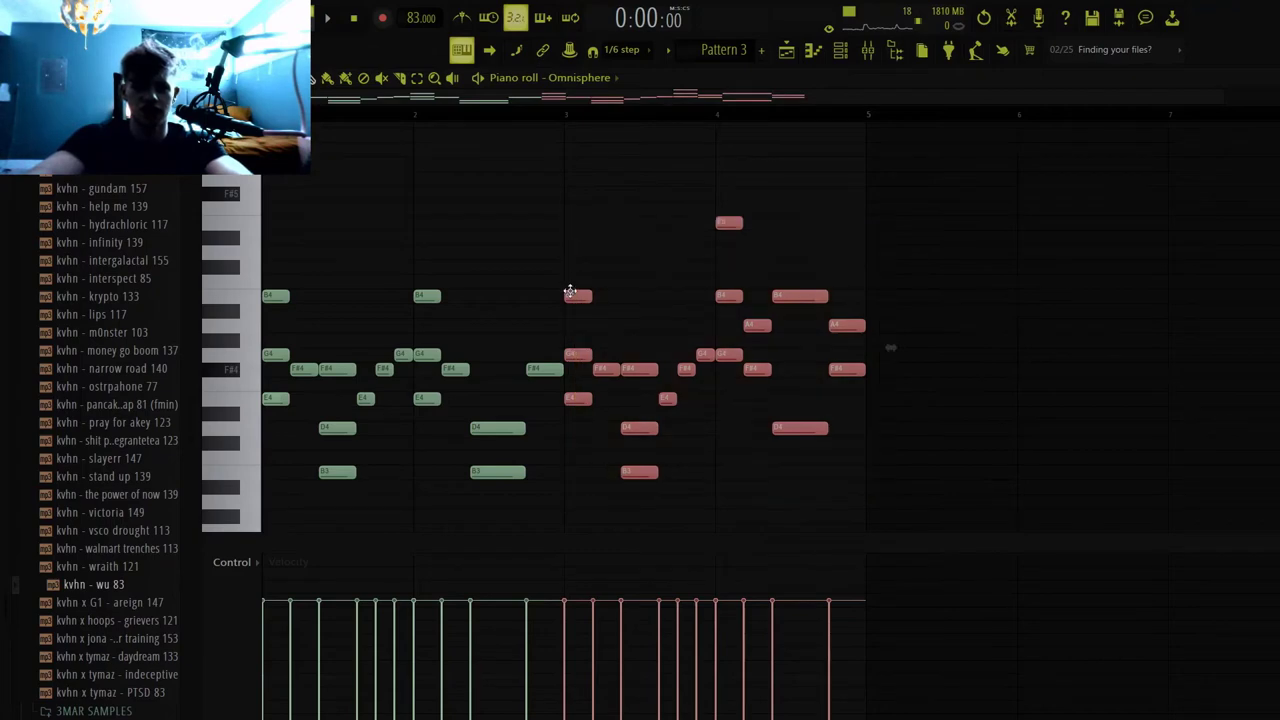
{"action": "left_click_drag", "start_coordinate": [570, 291], "coordinate": [631, 266]}
{"action": "left_click", "coordinate": [631, 266]}
- Try the E5 and B4 notes an octave lower, then return both to their original pitch
{"action": "left_click", "coordinate": [729, 222]}
{"action": "key", "text": "ctrl+Down"}
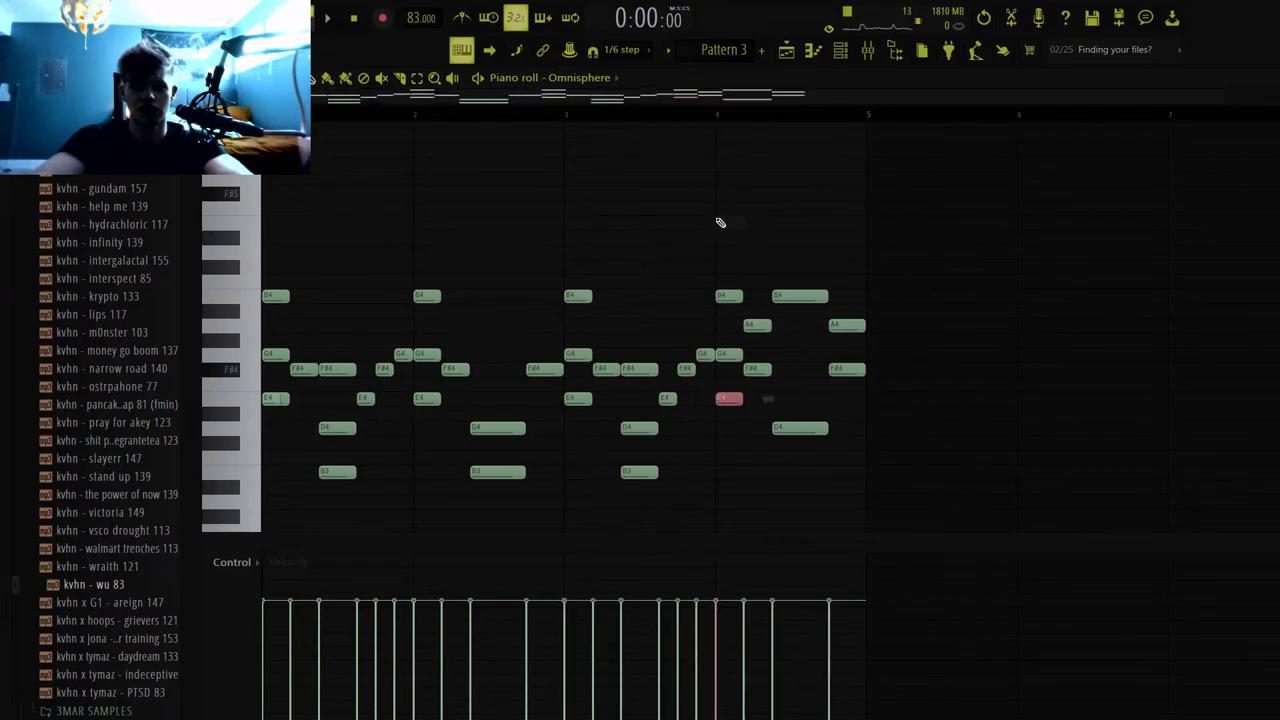
{"action": "key", "text": "ctrl+Up"}
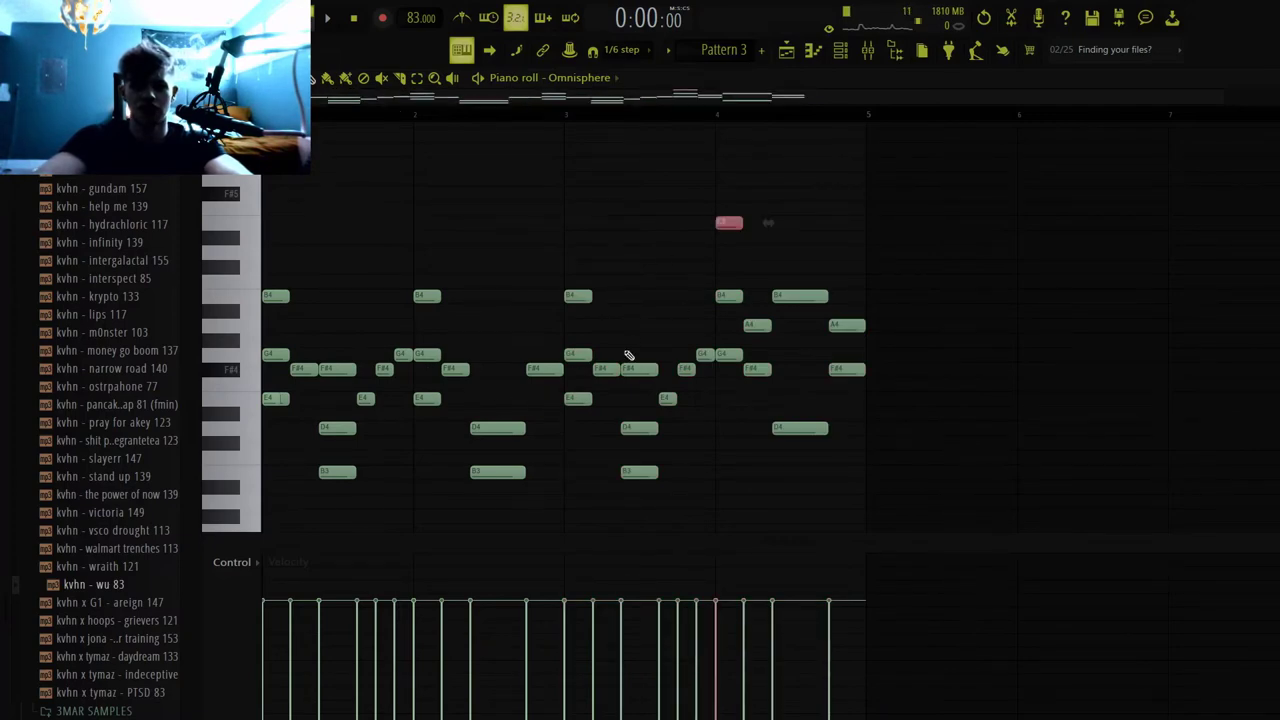
{"action": "left_click", "coordinate": [782, 283]}
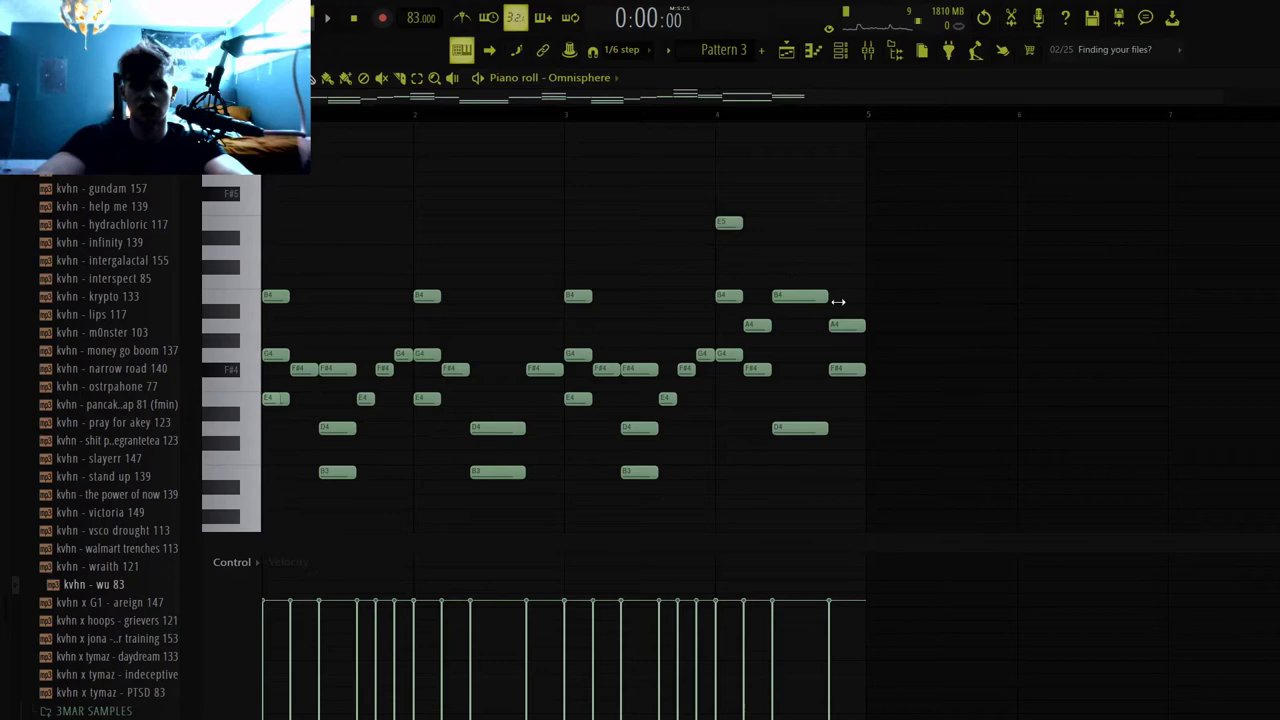
{"action": "left_click", "coordinate": [786, 296]}
{"action": "key", "text": "ctrl+Down"}
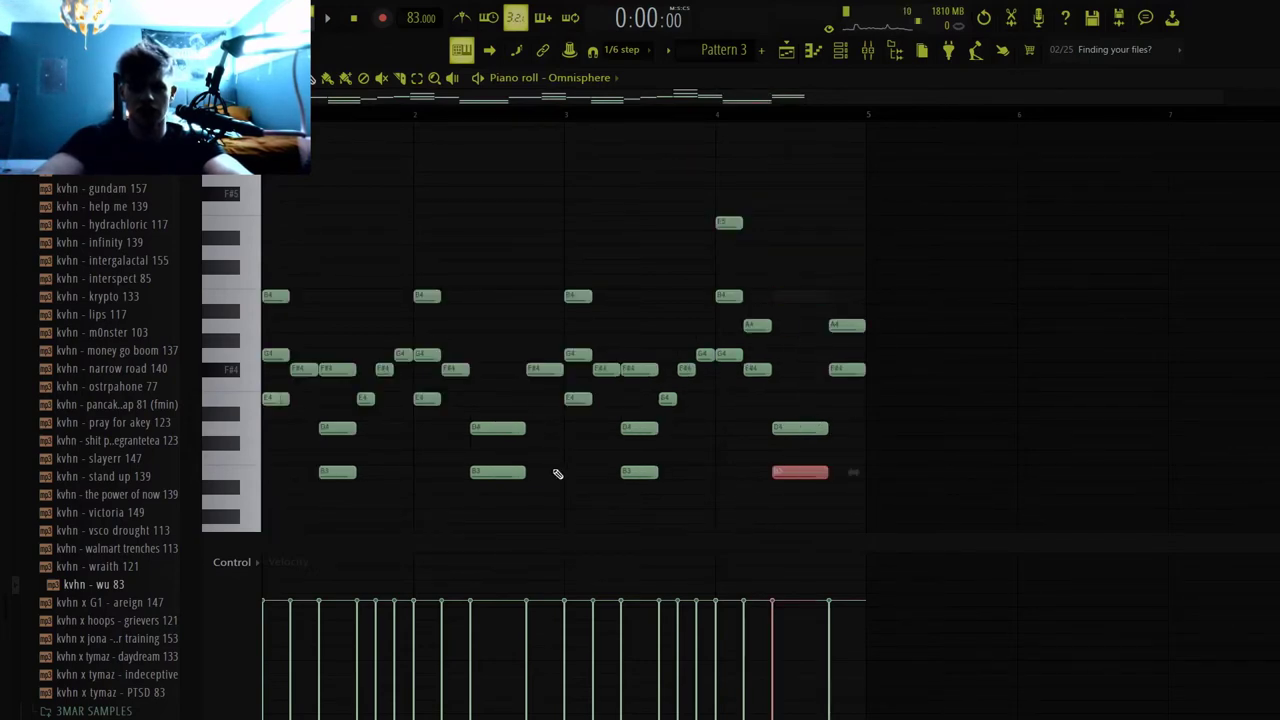
{"action": "key", "text": "ctrl+Up"}
{"action": "key", "text": "ctrl+d"}
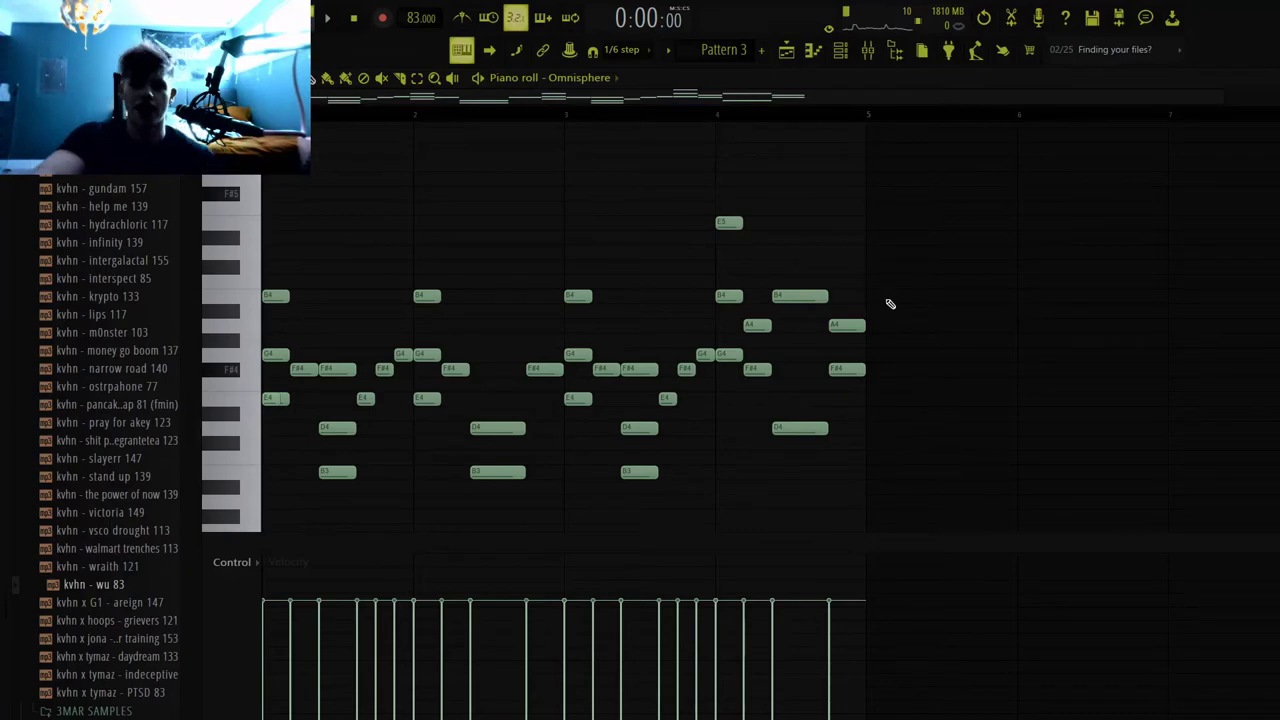
- Play the melody from a chosen song position, then again from the last bar
{"action": "left_click_drag", "start_coordinate": [686, 118], "coordinate": [528, 132]}
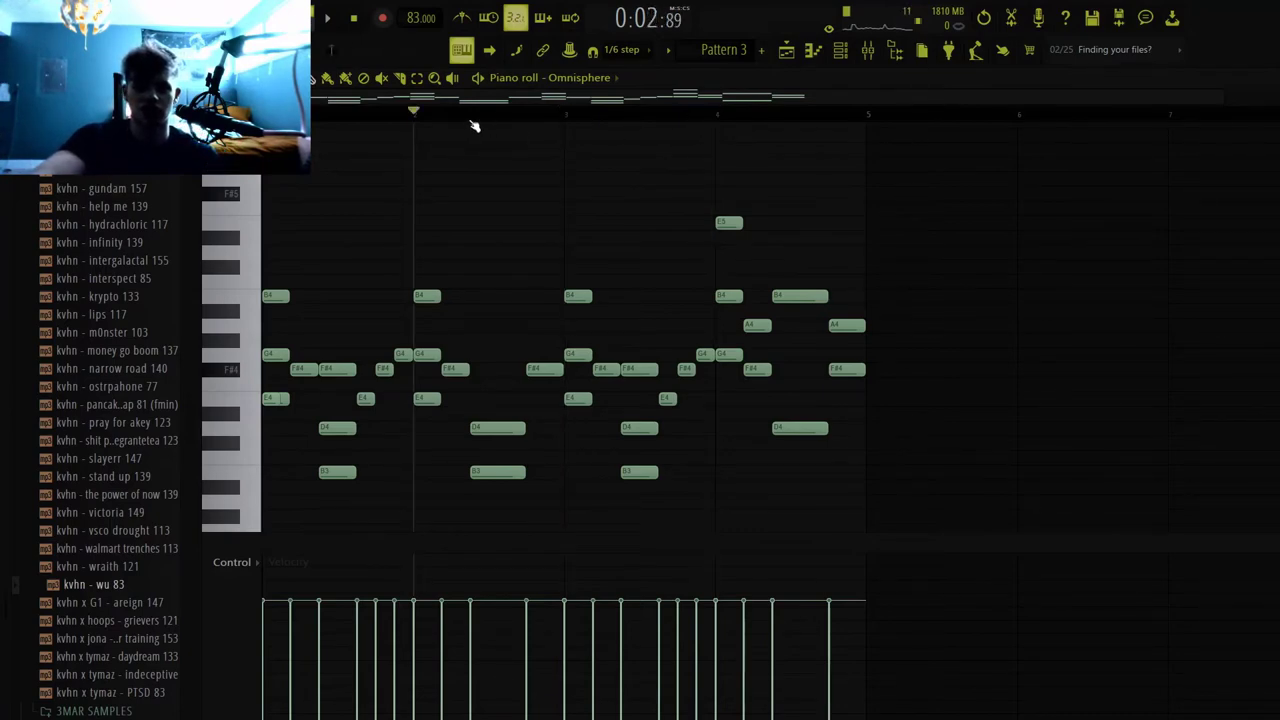
{"action": "key", "text": "space"}
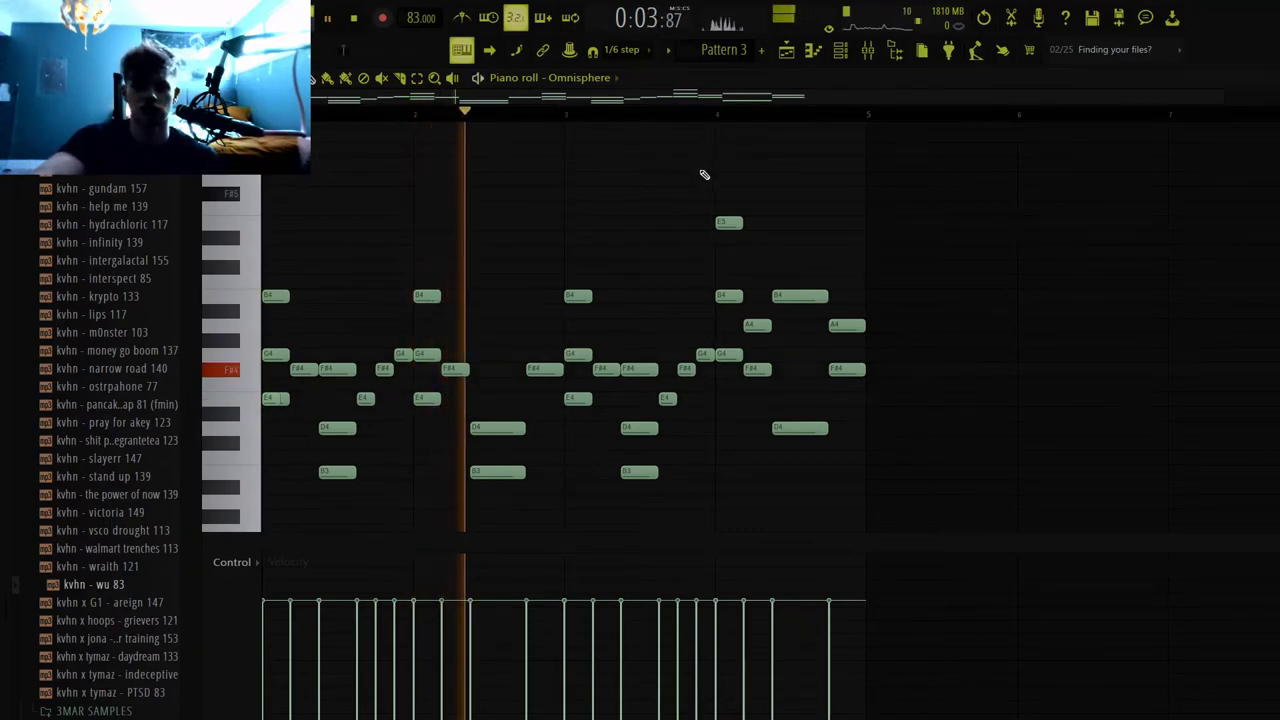
{"action": "key", "text": "space"}
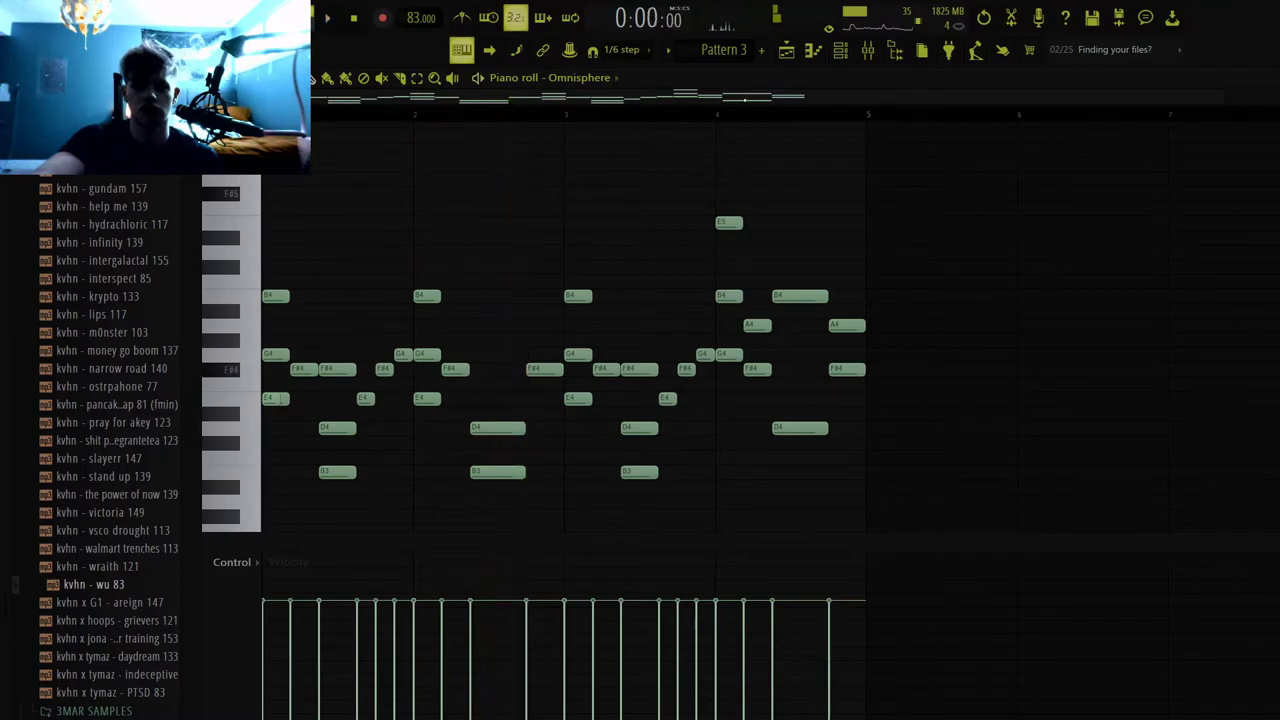
{"action": "left_click", "coordinate": [754, 118]}
{"action": "key", "text": "space"}
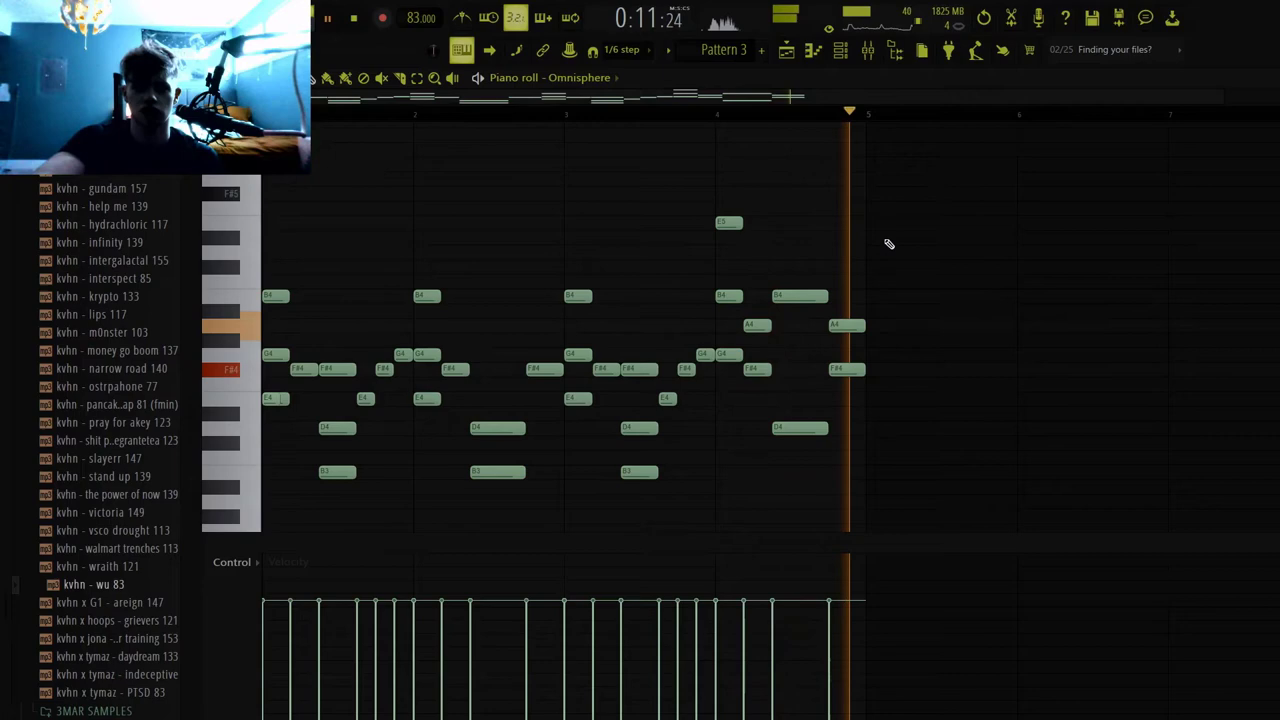
{"action": "key", "text": "space"}
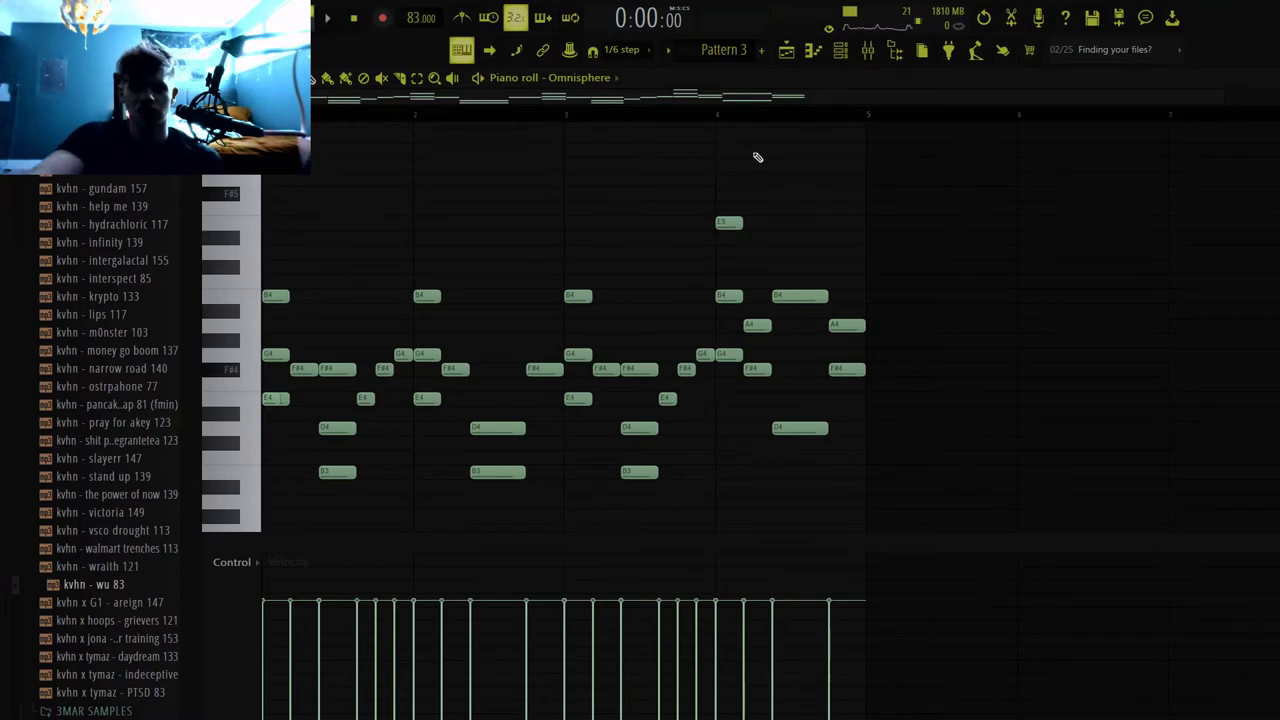
- Set the first Omnisphere patch browser's Directory to User, then show Omnisphere #3's notes
{"action": "left_click", "coordinate": [842, 50]}
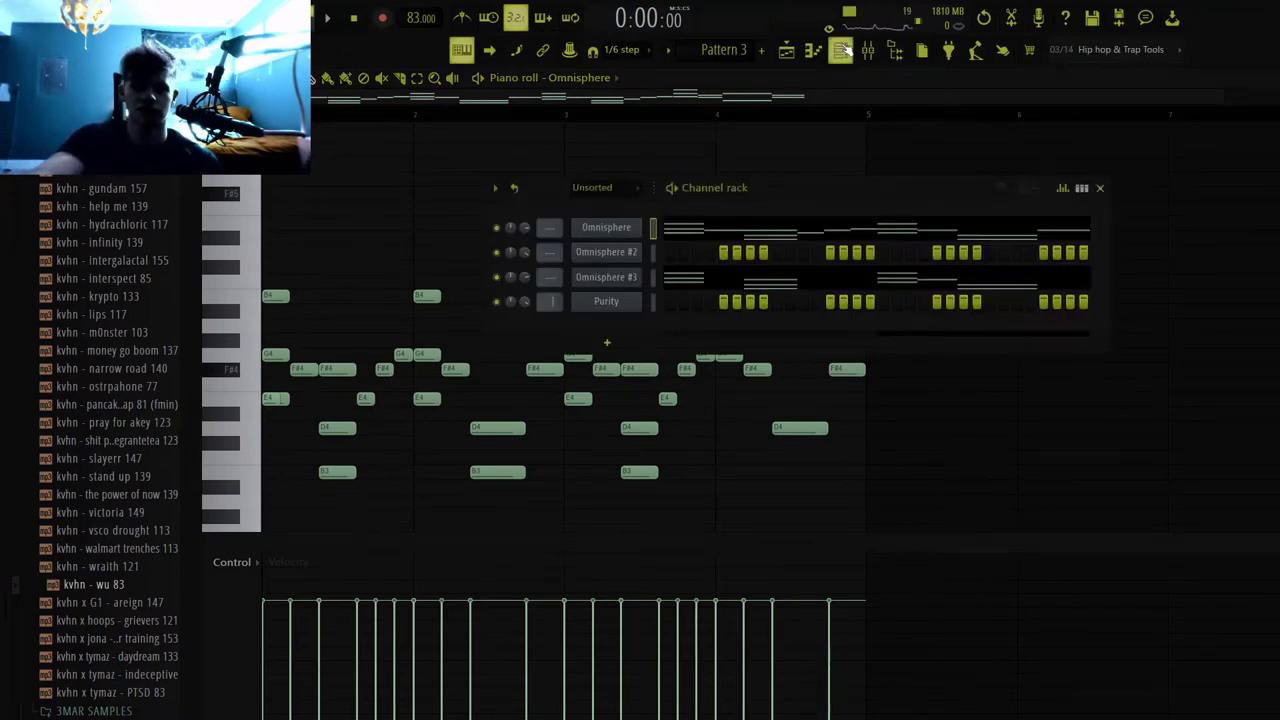
{"action": "left_click", "coordinate": [621, 230]}
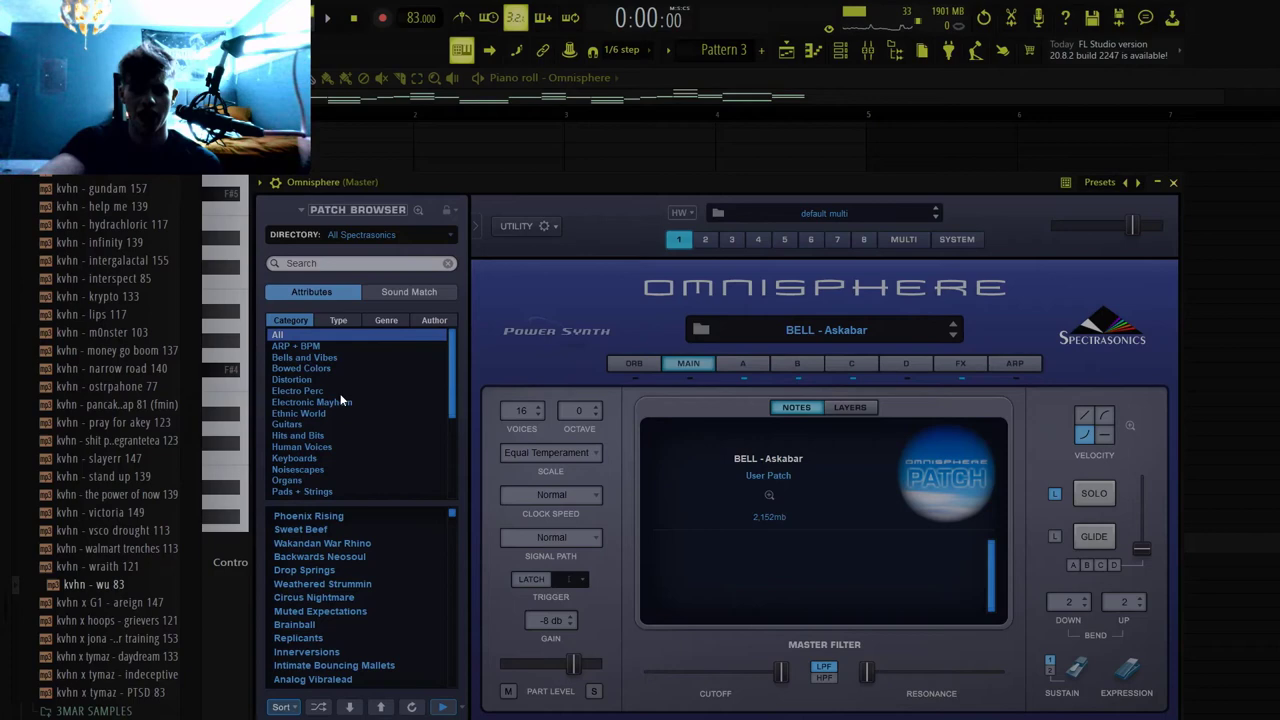
{"action": "left_click", "coordinate": [380, 234]}
{"action": "left_click", "coordinate": [465, 403]}
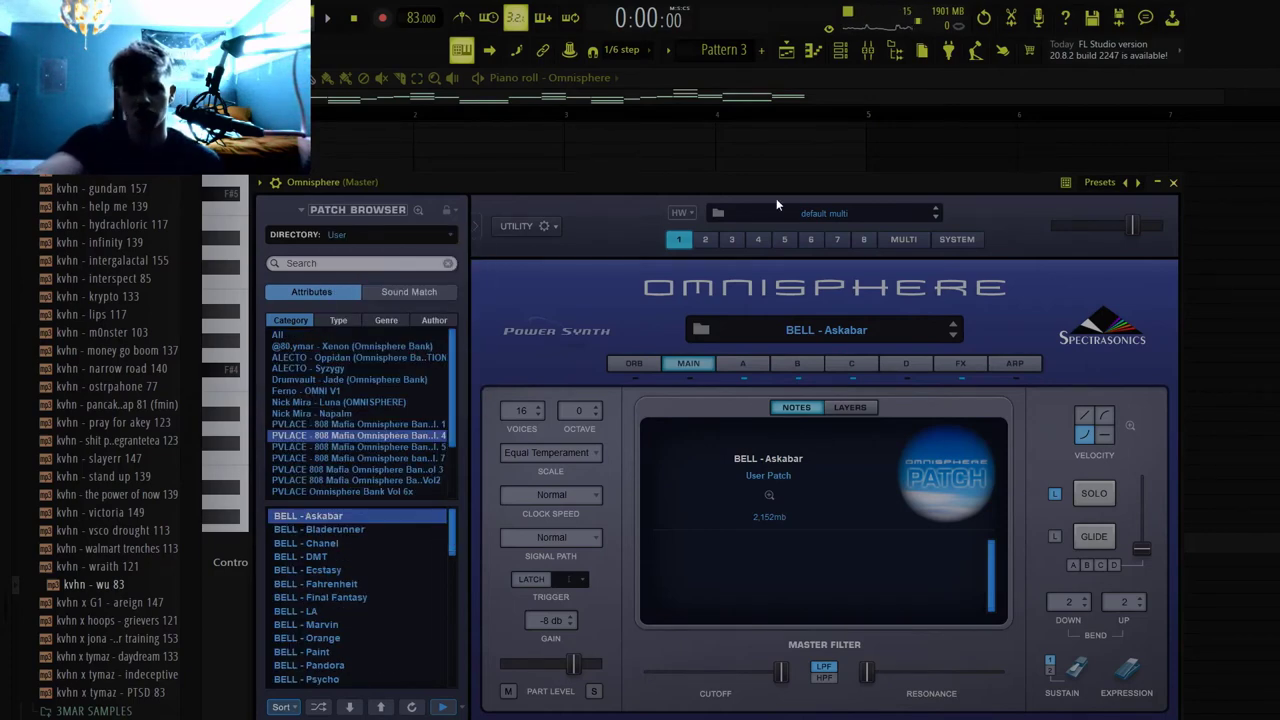
{"action": "left_click", "coordinate": [1175, 183]}
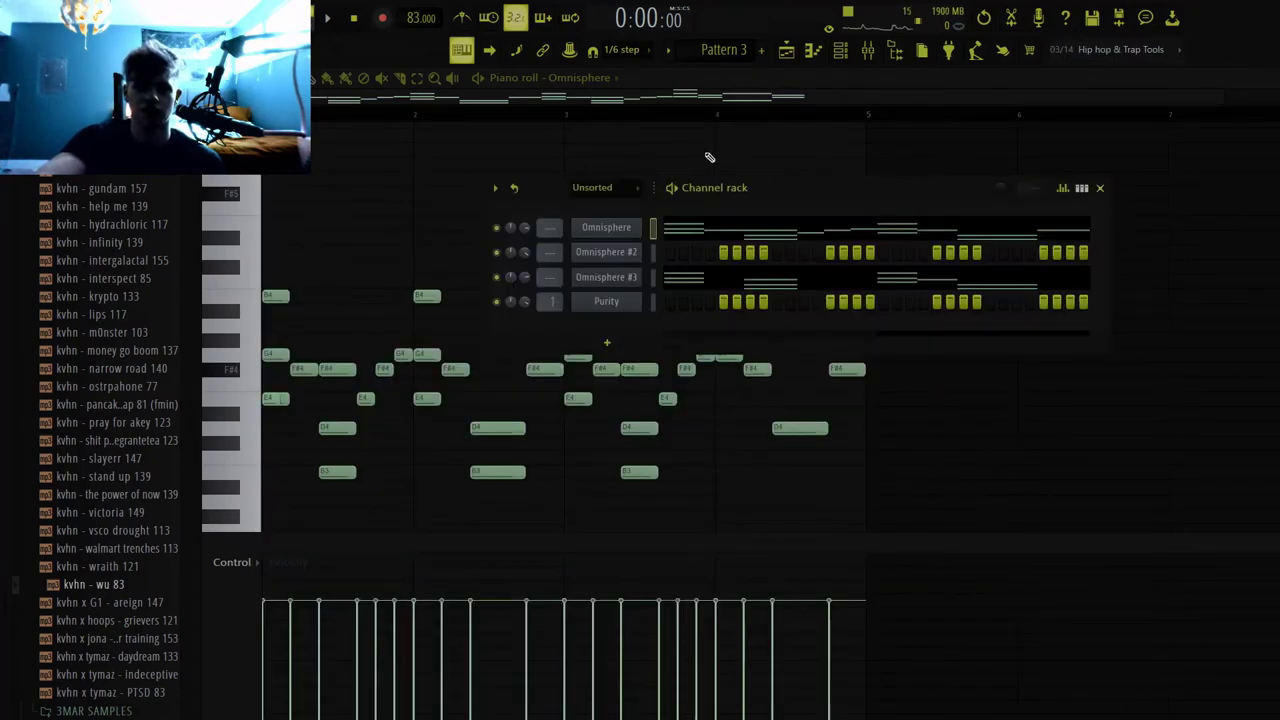
{"action": "left_click", "coordinate": [680, 280]}
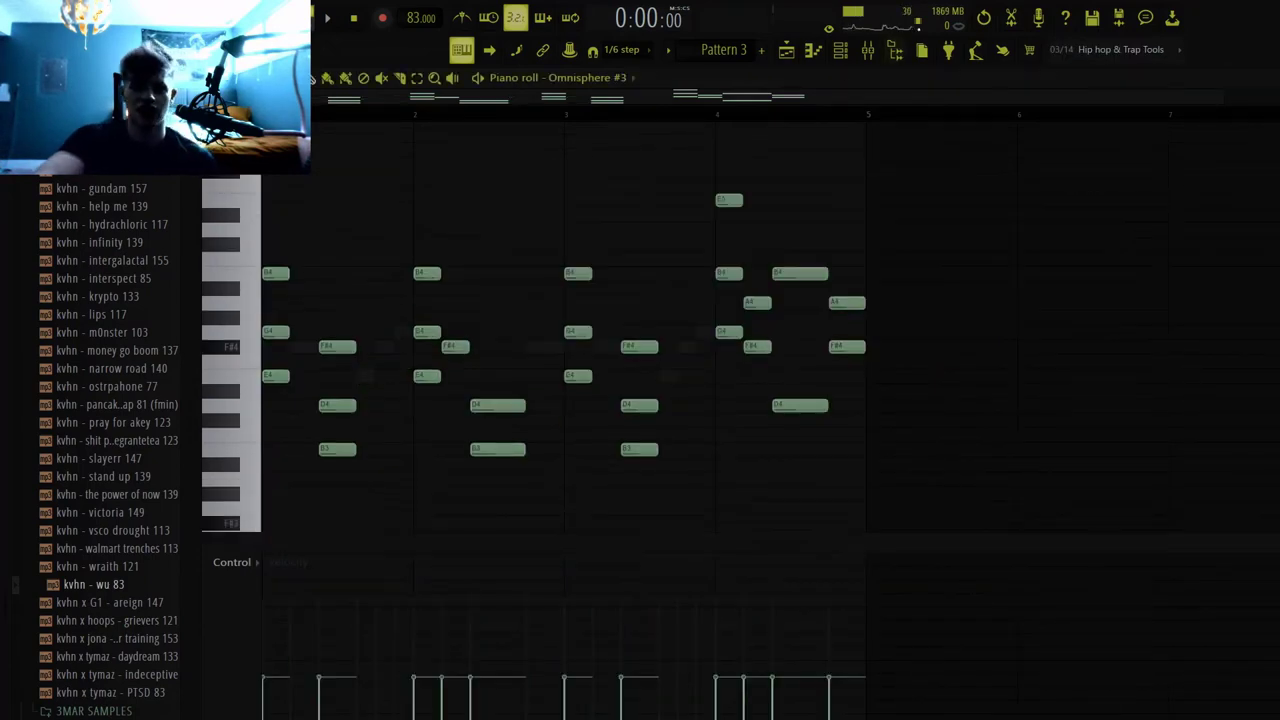
- Check the Hang Drum patch in Omnisphere #3's plugin window, then close it
{"action": "left_click", "coordinate": [841, 52]}
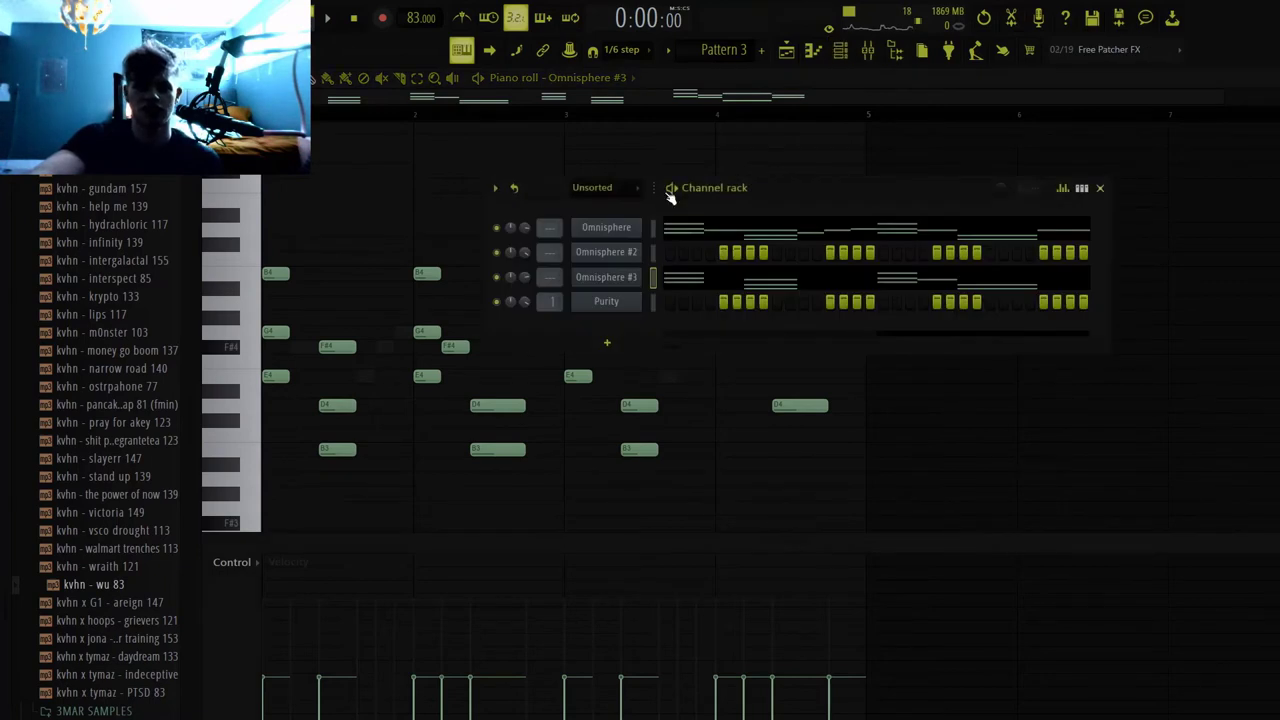
{"action": "key", "text": "F6"}
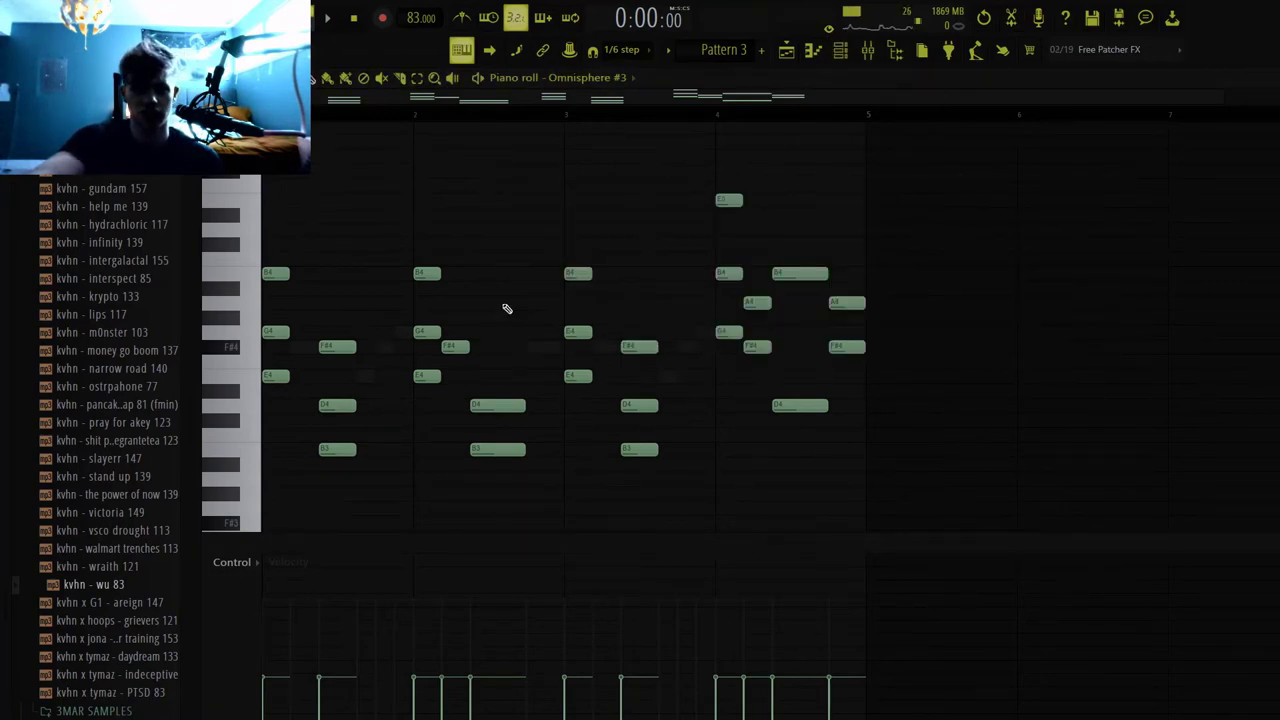
{"action": "left_click", "coordinate": [841, 52]}
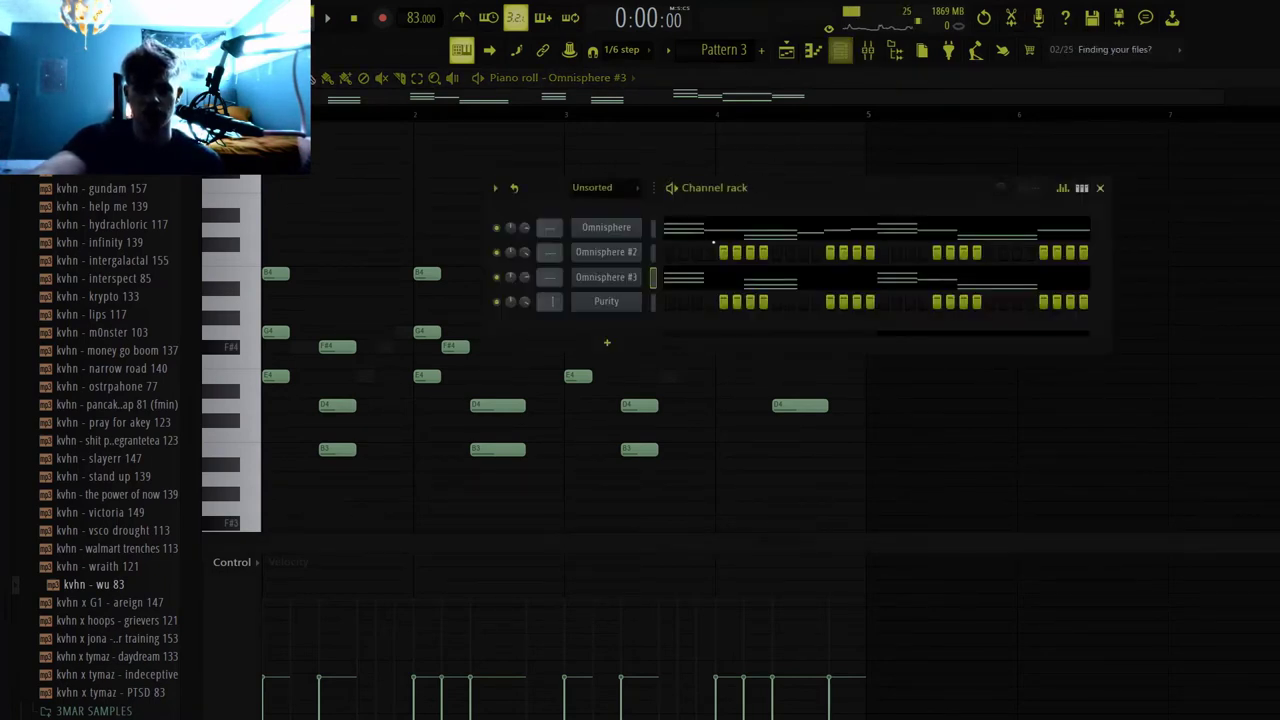
{"action": "left_click", "coordinate": [646, 277]}
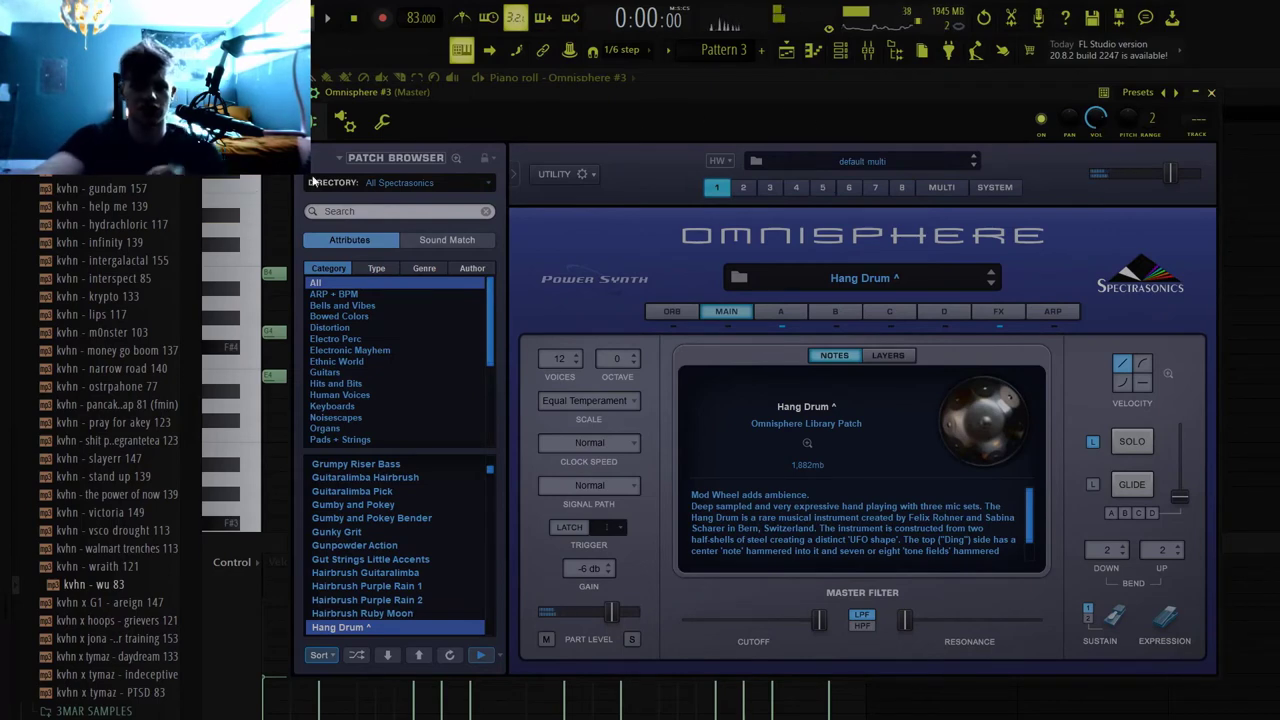
{"action": "left_click", "coordinate": [266, 197]}
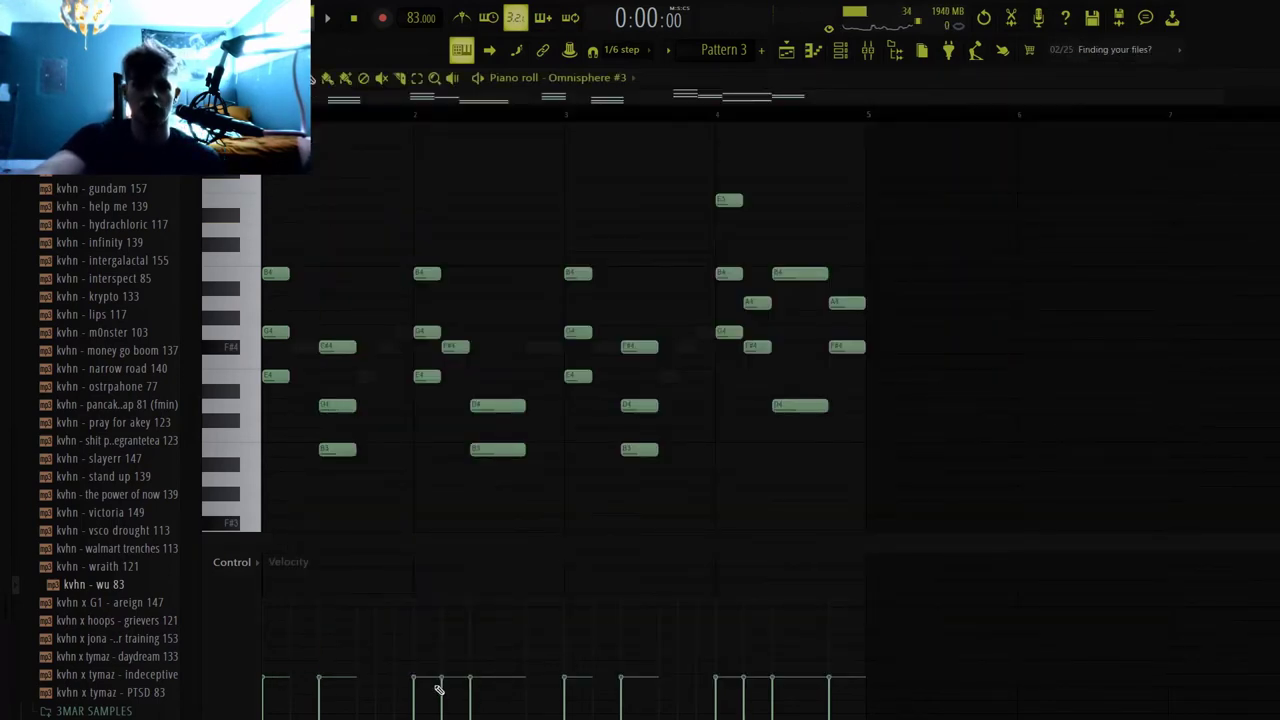
{"action": "scroll", "coordinate": [519, 688], "scroll_direction": "up", "scroll_amount": 1}
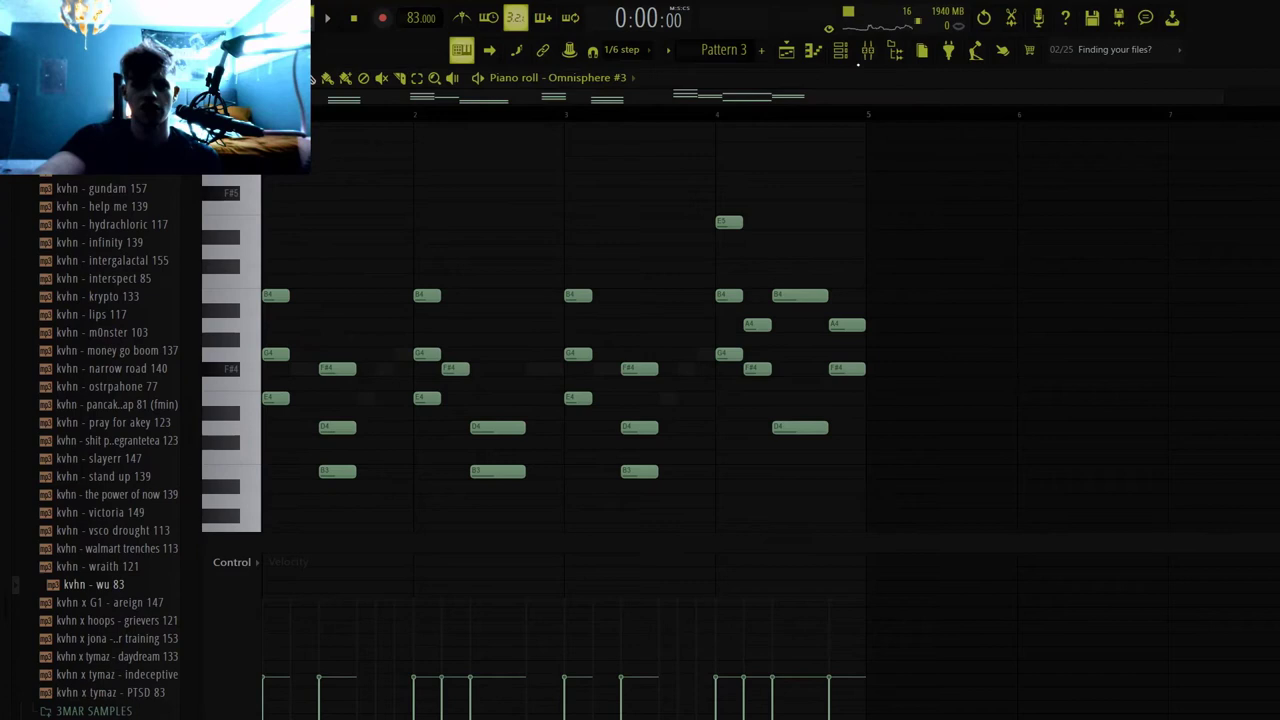
- Play the layers briefly from the channel rack and switch to Pattern 1
{"action": "left_click", "coordinate": [845, 56]}
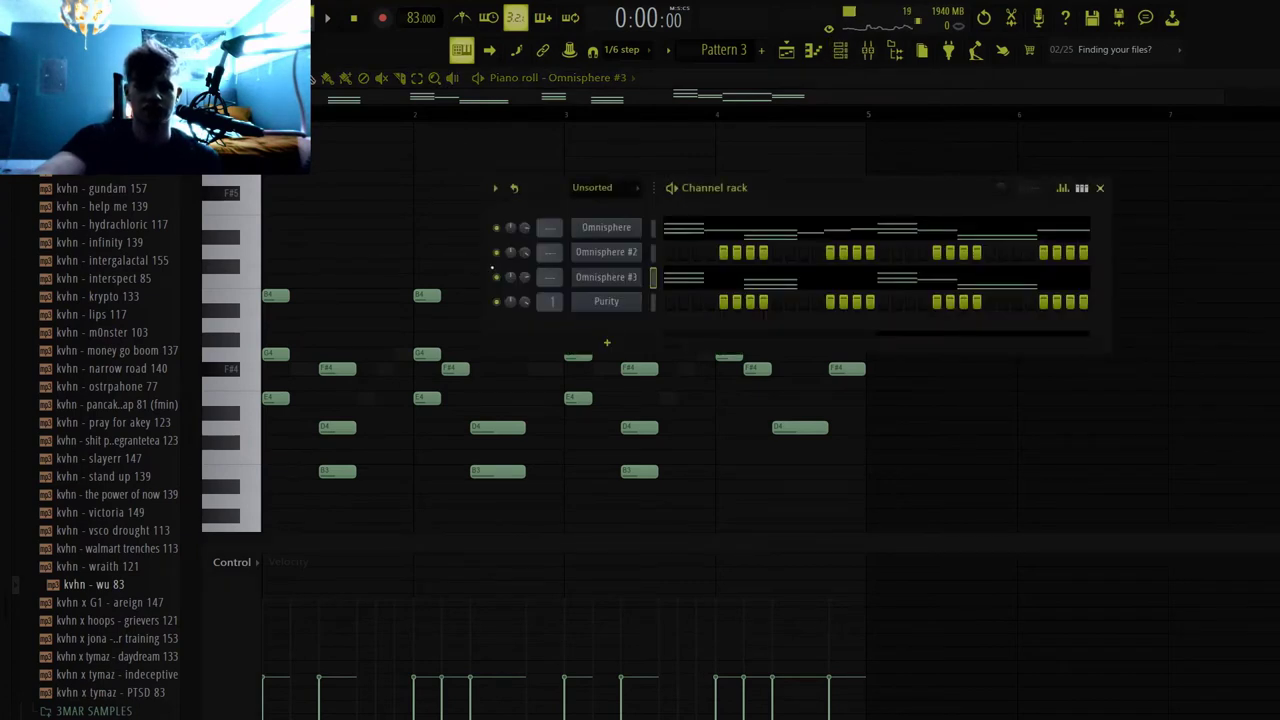
{"action": "key", "text": "space"}
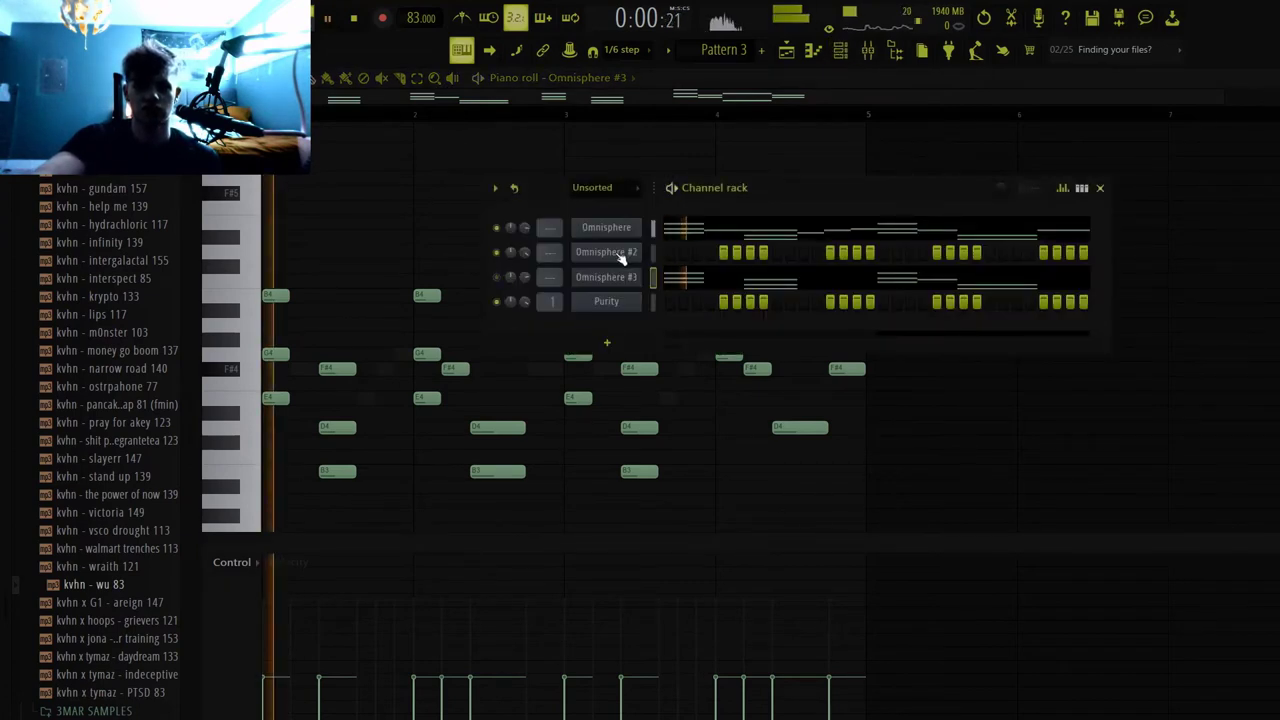
{"action": "key", "text": "space"}
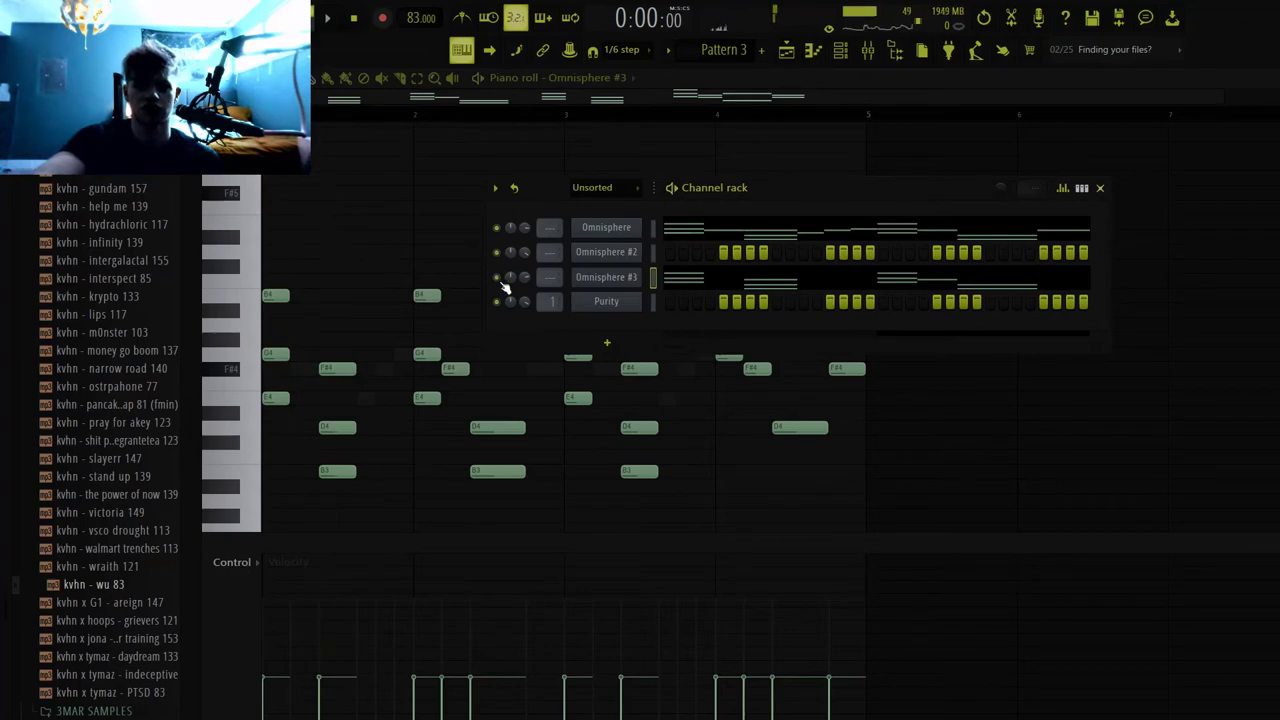
{"action": "key", "text": "space"}
{"action": "key", "text": "space"}
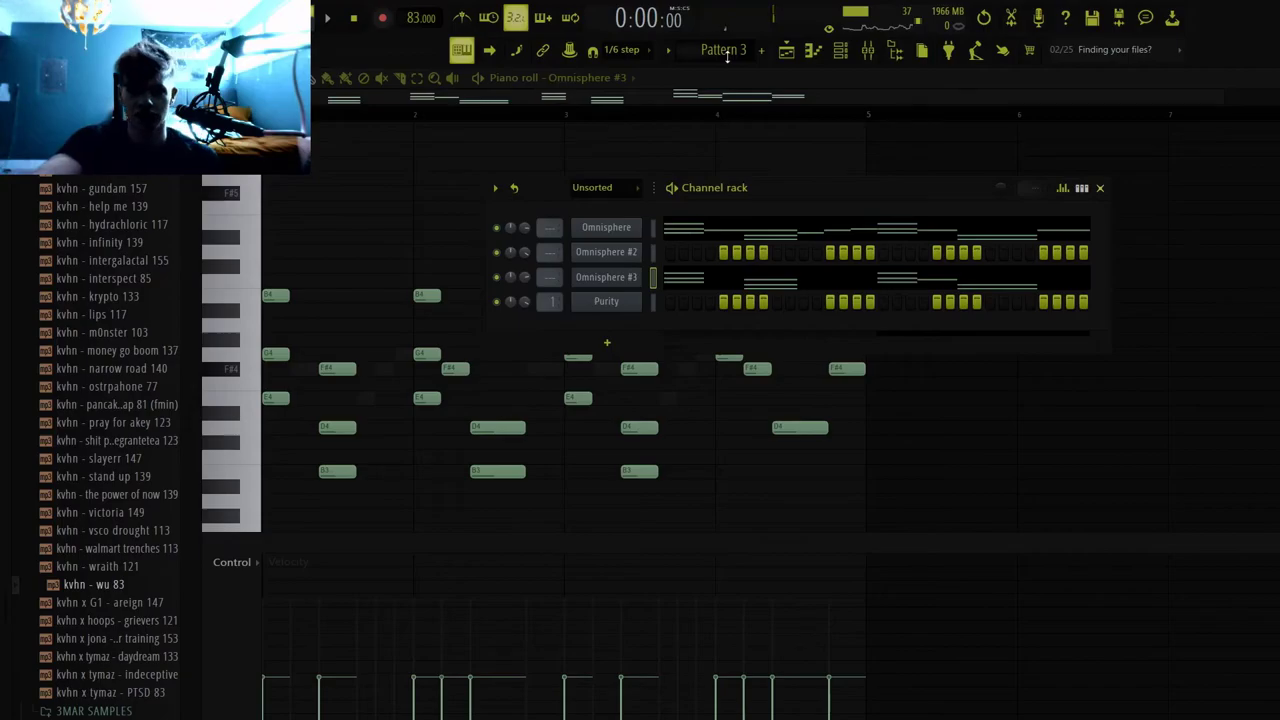
{"action": "scroll", "coordinate": [731, 50], "scroll_direction": "up", "scroll_amount": 2}
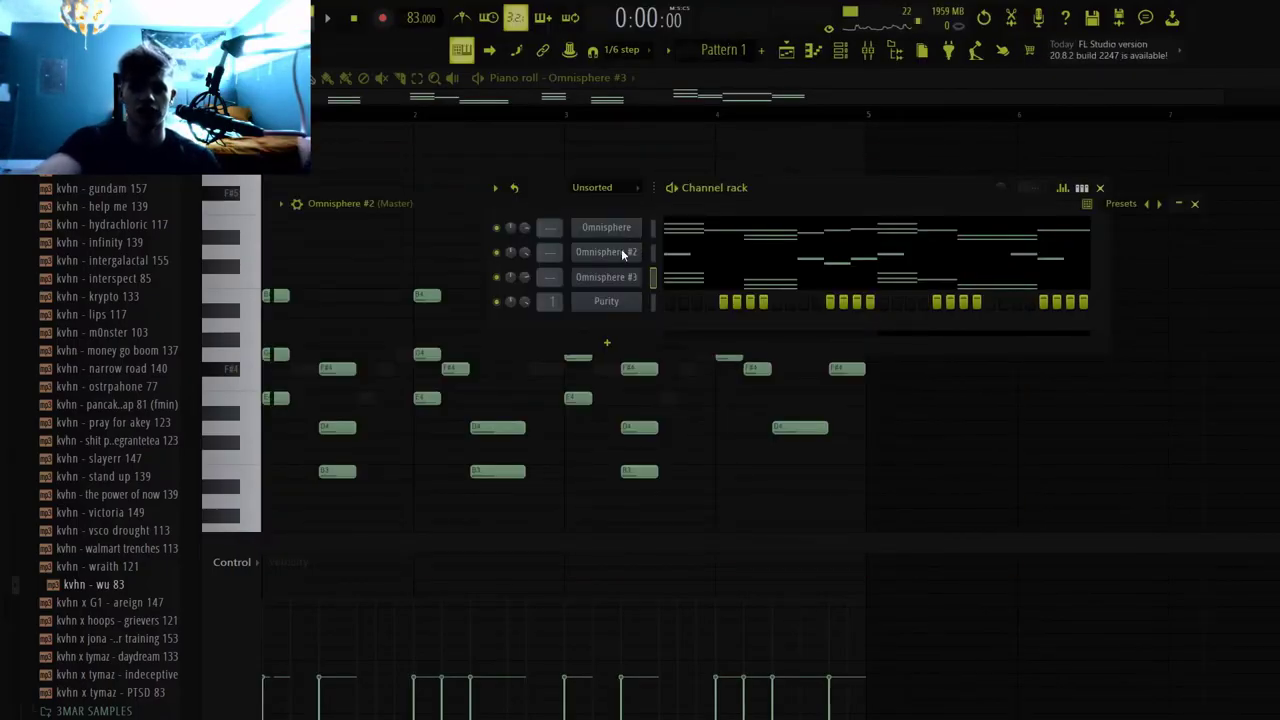
{"action": "left_click", "coordinate": [621, 249]}
{"action": "left_click_drag", "start_coordinate": [607, 191], "coordinate": [604, 172]}
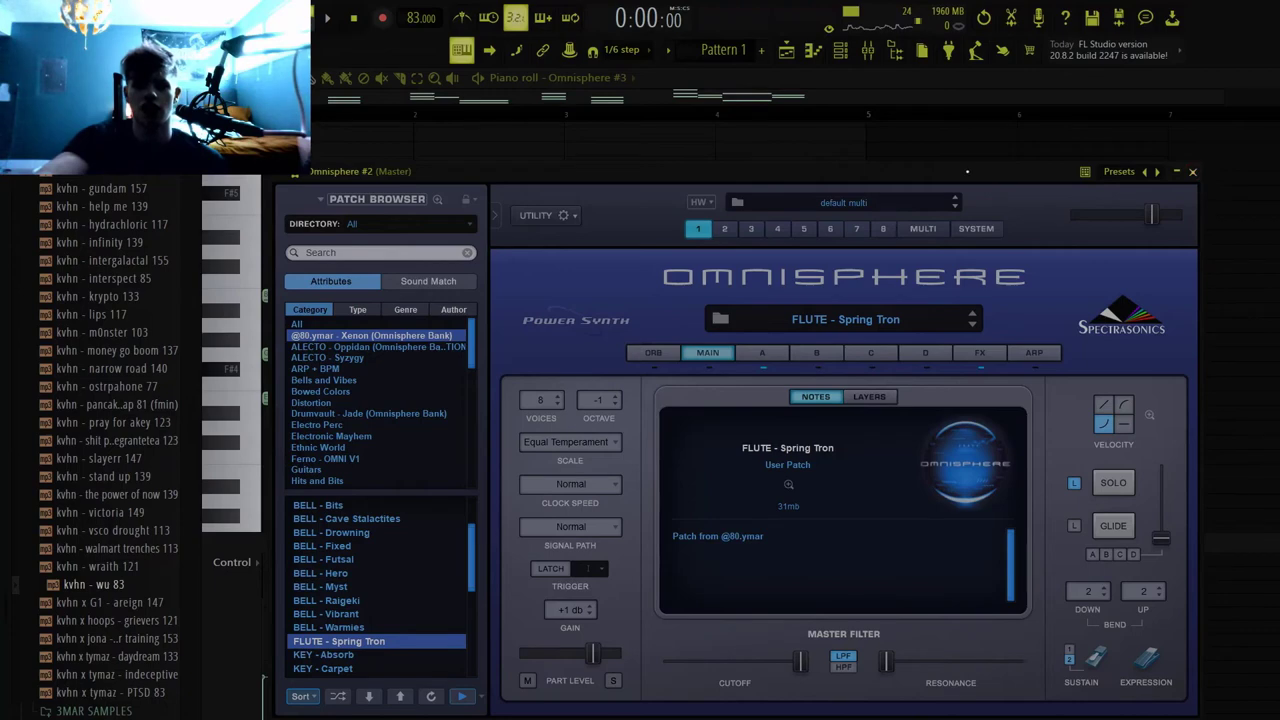
{"action": "left_click_drag", "start_coordinate": [967, 172], "coordinate": [957, 195]}
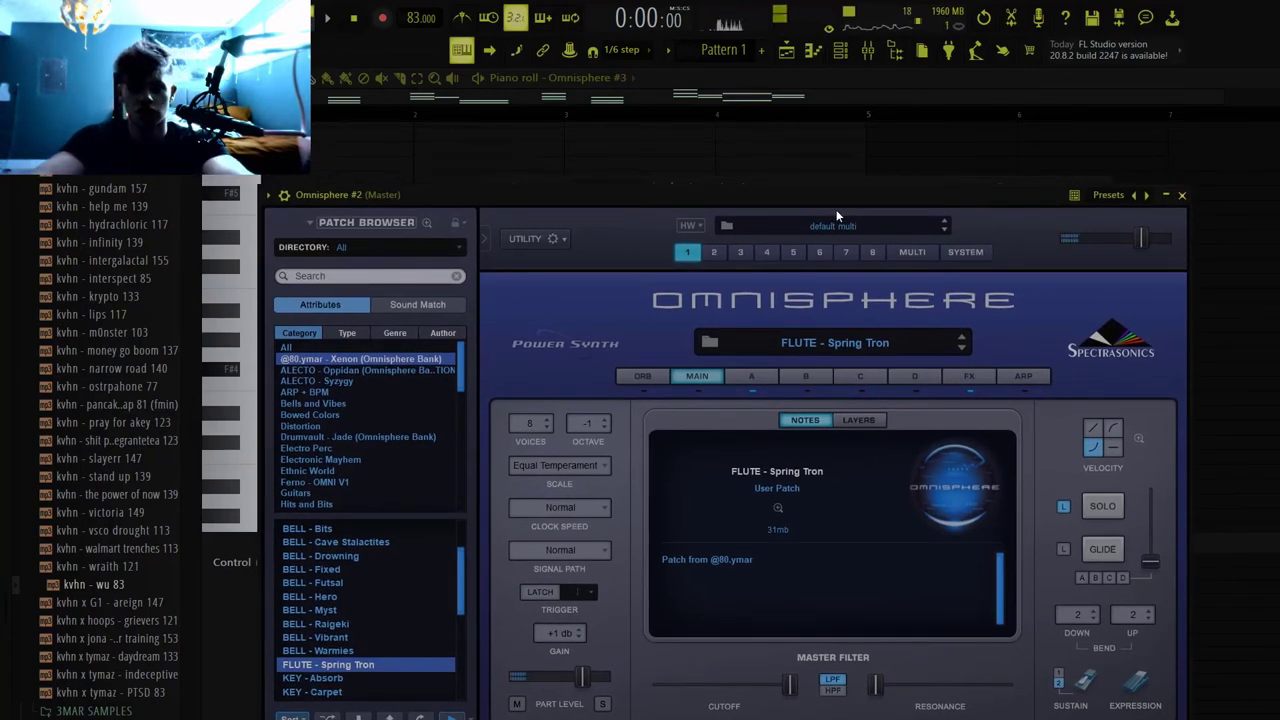
- Open Omnisphere #2's flute notes and check transposition for the four notes before bar 2
{"action": "left_click", "coordinate": [1181, 196]}
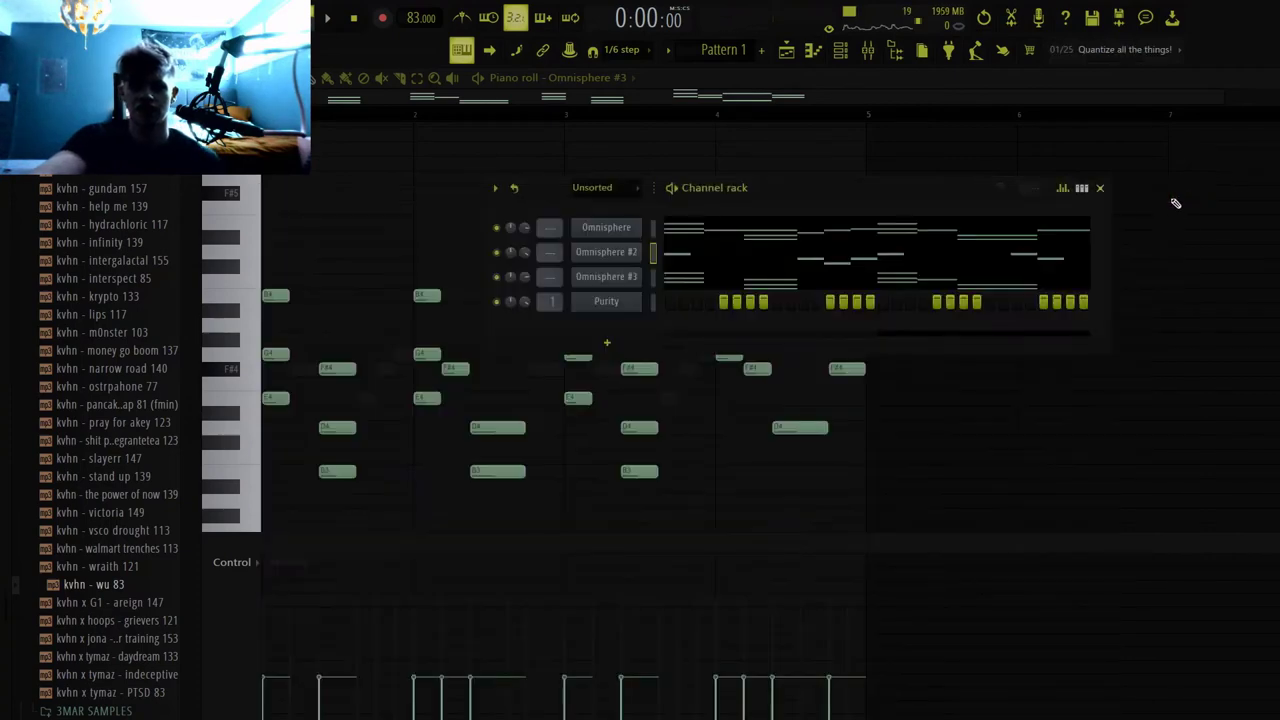
{"action": "right_click", "coordinate": [497, 258]}
{"action": "key", "text": "Escape"}
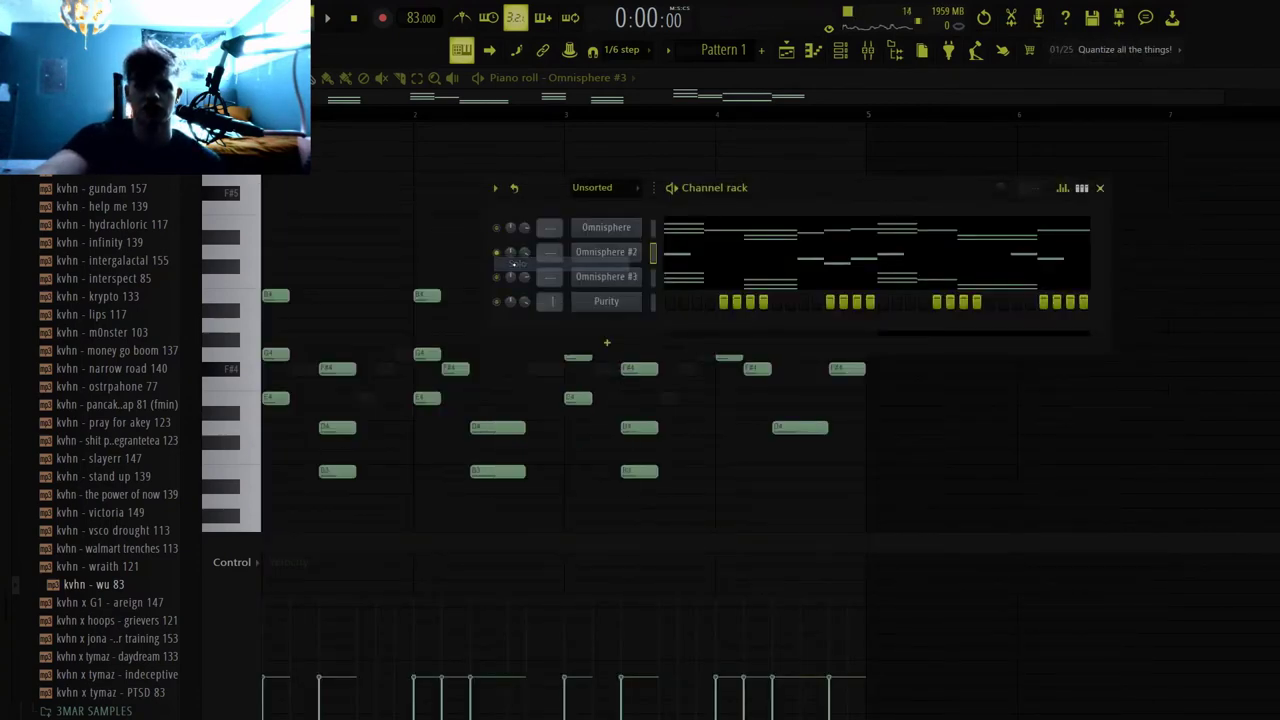
{"action": "left_click", "coordinate": [700, 253]}
{"action": "scroll", "coordinate": [700, 253], "scroll_direction": "up", "scroll_amount": 10}
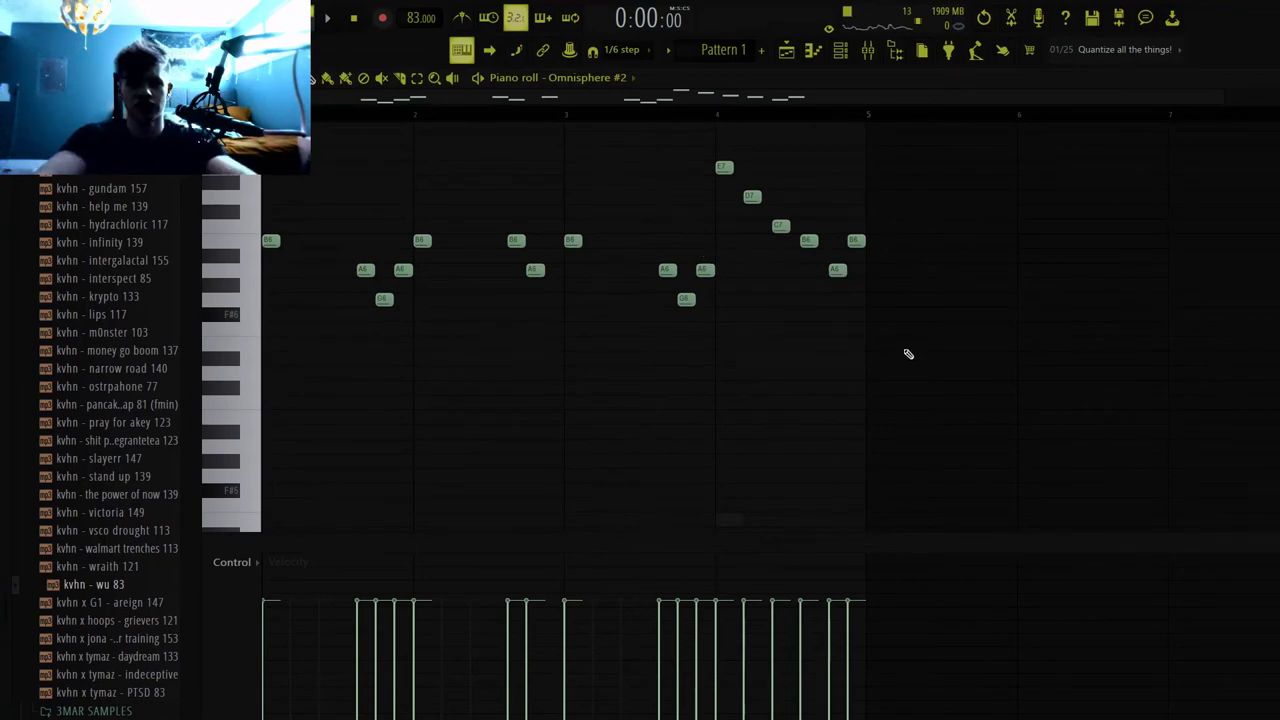
{"action": "left_click_drag", "start_coordinate": [892, 382], "coordinate": [256, 130]}
{"action": "left_click_drag", "start_coordinate": [474, 306], "coordinate": [370, 195]}
{"action": "key", "text": "alt+k"}
{"action": "key", "text": "Return"}
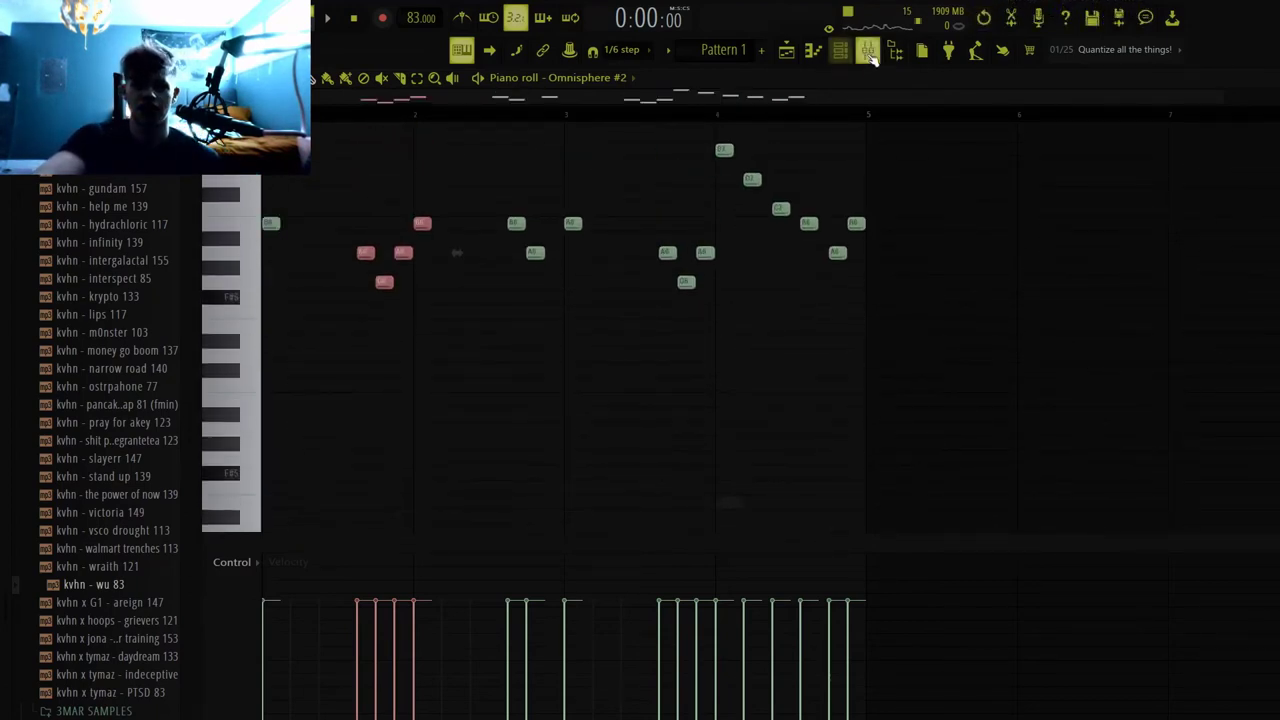
- Clear the flute note selection, play the melody through, and stop it
{"action": "left_click", "coordinate": [840, 49]}
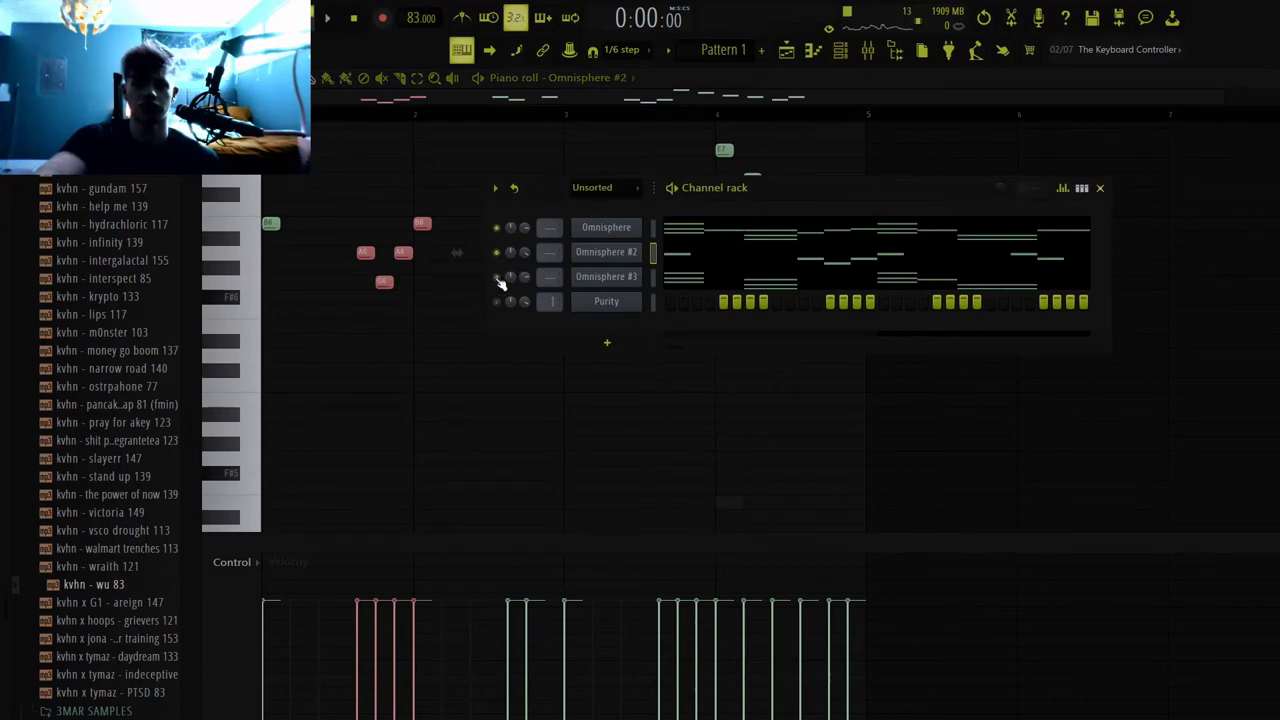
{"action": "left_click", "coordinate": [443, 314]}
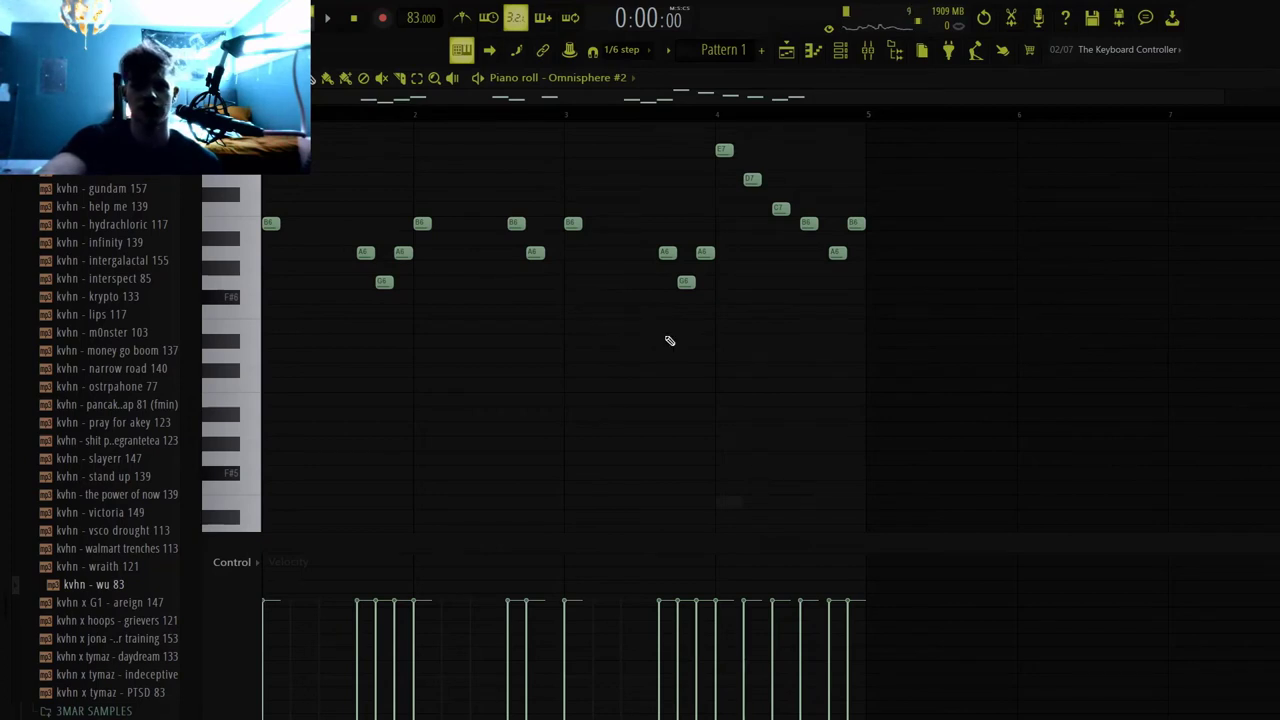
{"action": "key", "text": "space"}
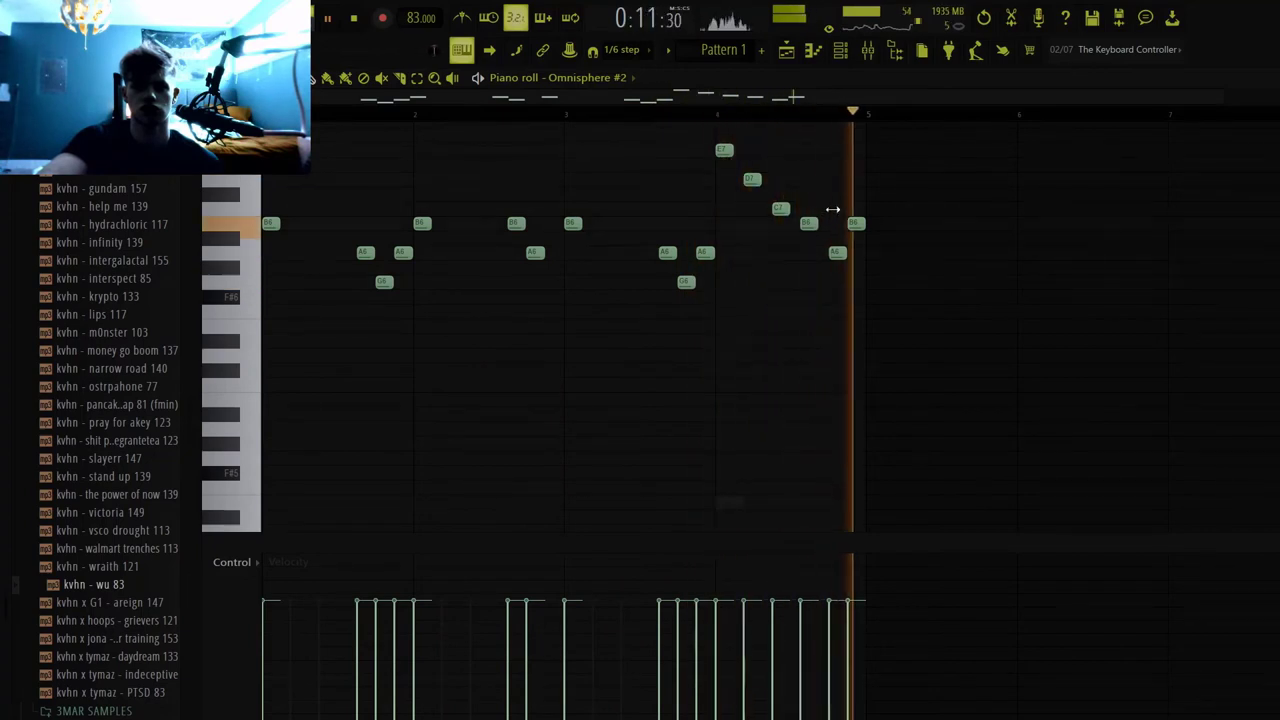
{"action": "key", "text": "space"}
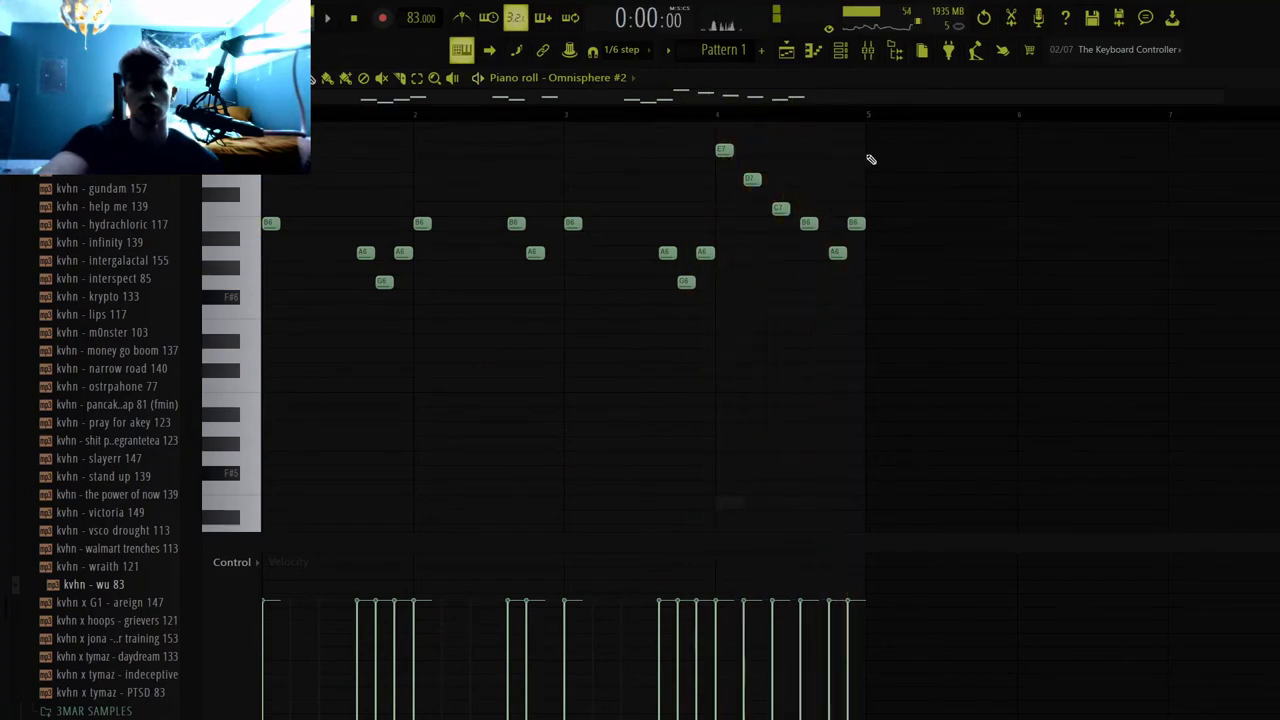
{"action": "left_click", "coordinate": [841, 50]}
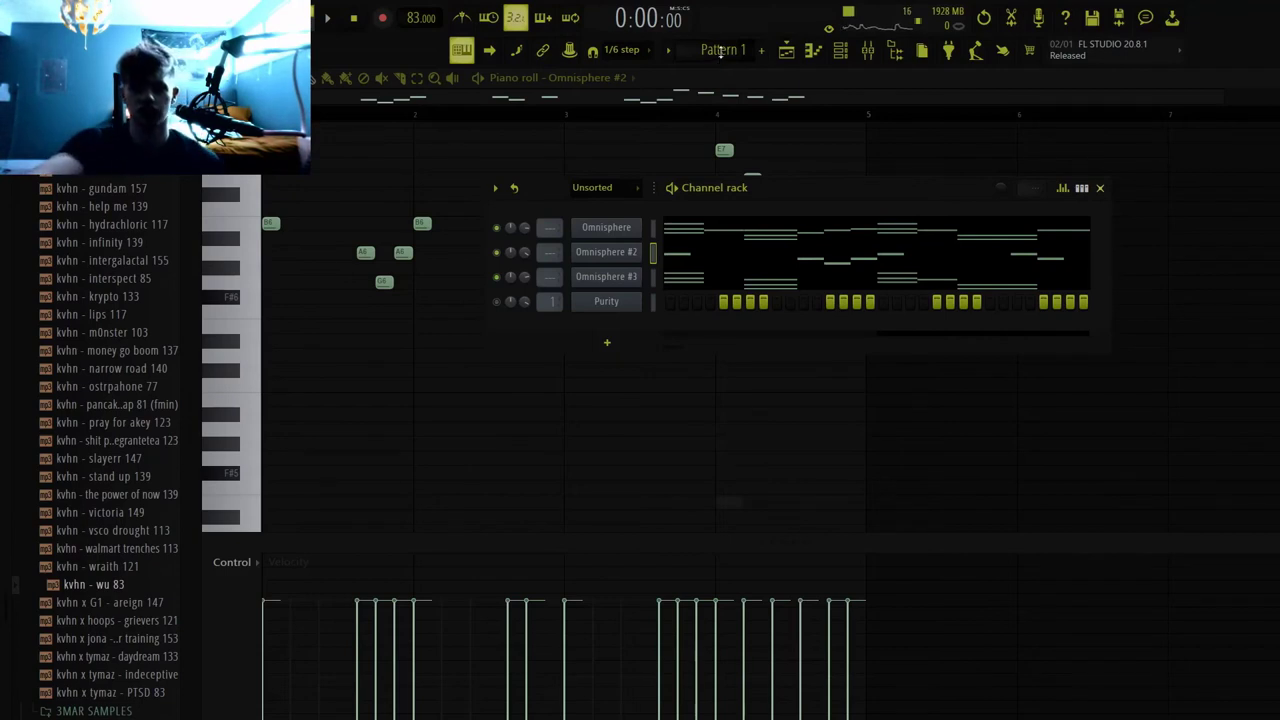
- Switch to Pattern 2, then open, reposition and close the Purity Steeldrums instrument window
{"action": "scroll", "coordinate": [720, 50], "scroll_direction": "down", "scroll_amount": 1}
{"action": "left_click", "coordinate": [606, 301]}
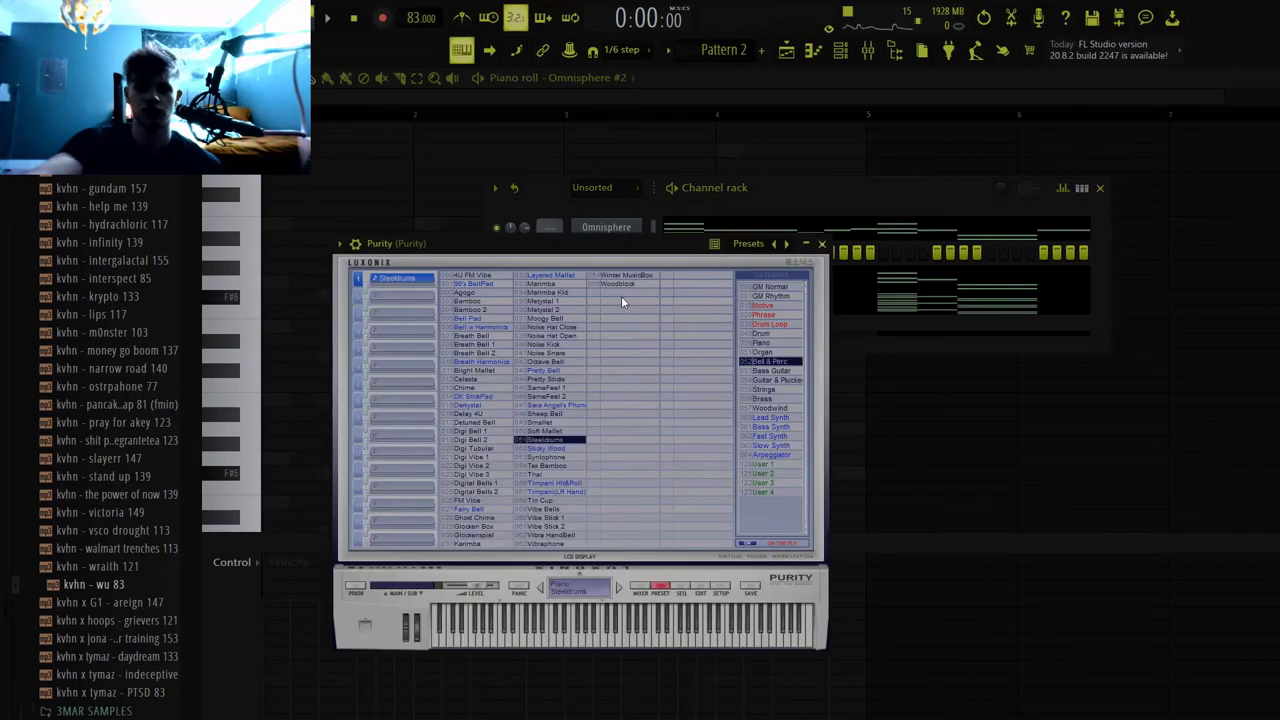
{"action": "left_click_drag", "start_coordinate": [616, 243], "coordinate": [643, 256]}
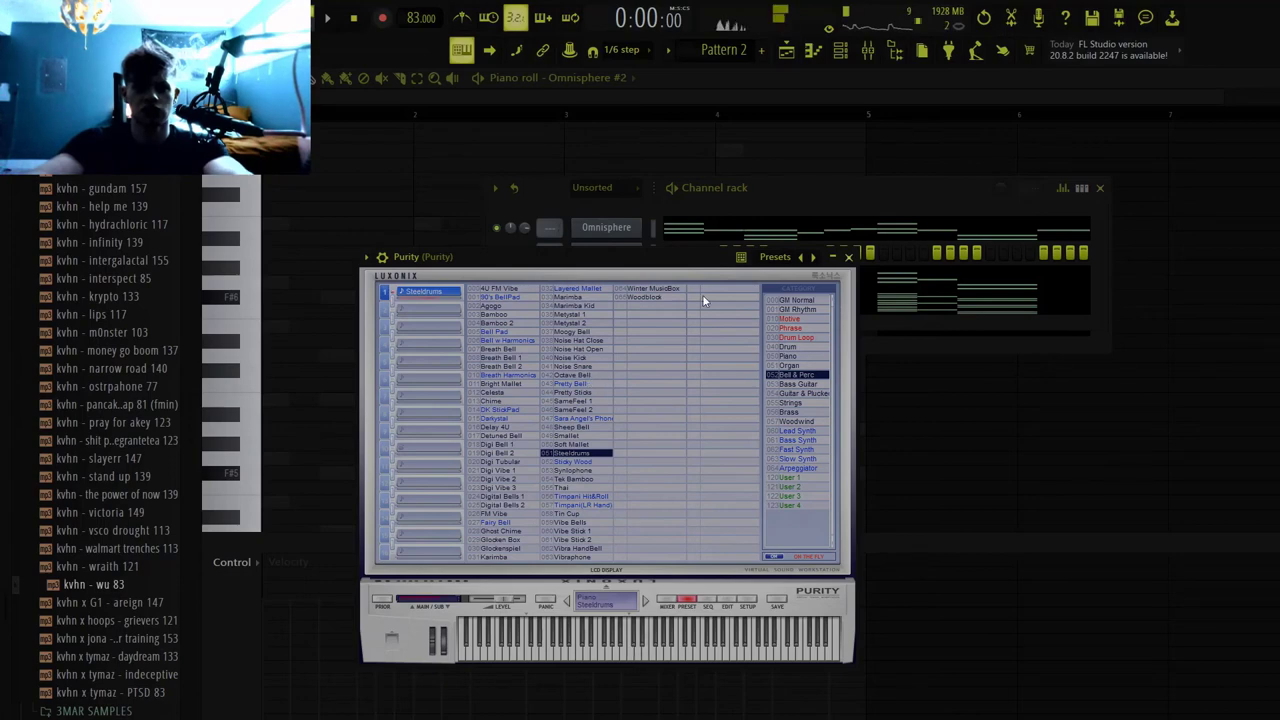
{"action": "left_click", "coordinate": [848, 259]}
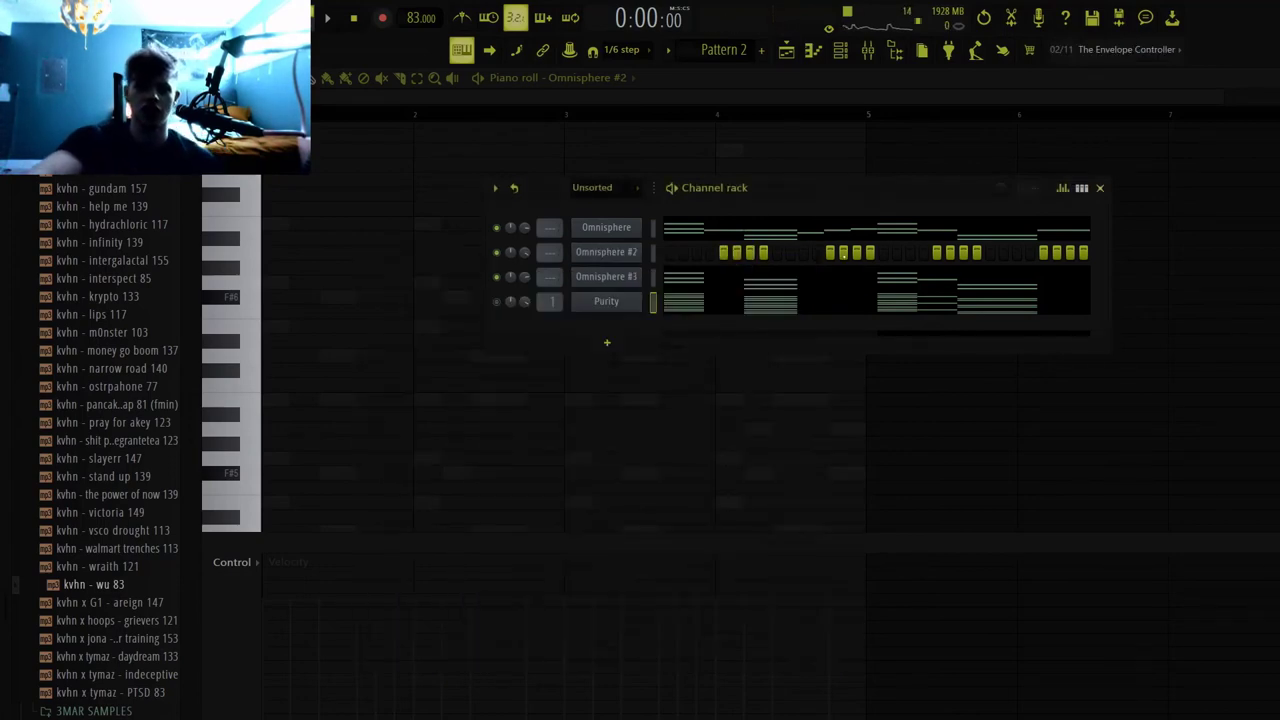
- Open the Purity chords, move the lower chord notes up an octave and back down
{"action": "left_click", "coordinate": [698, 314]}
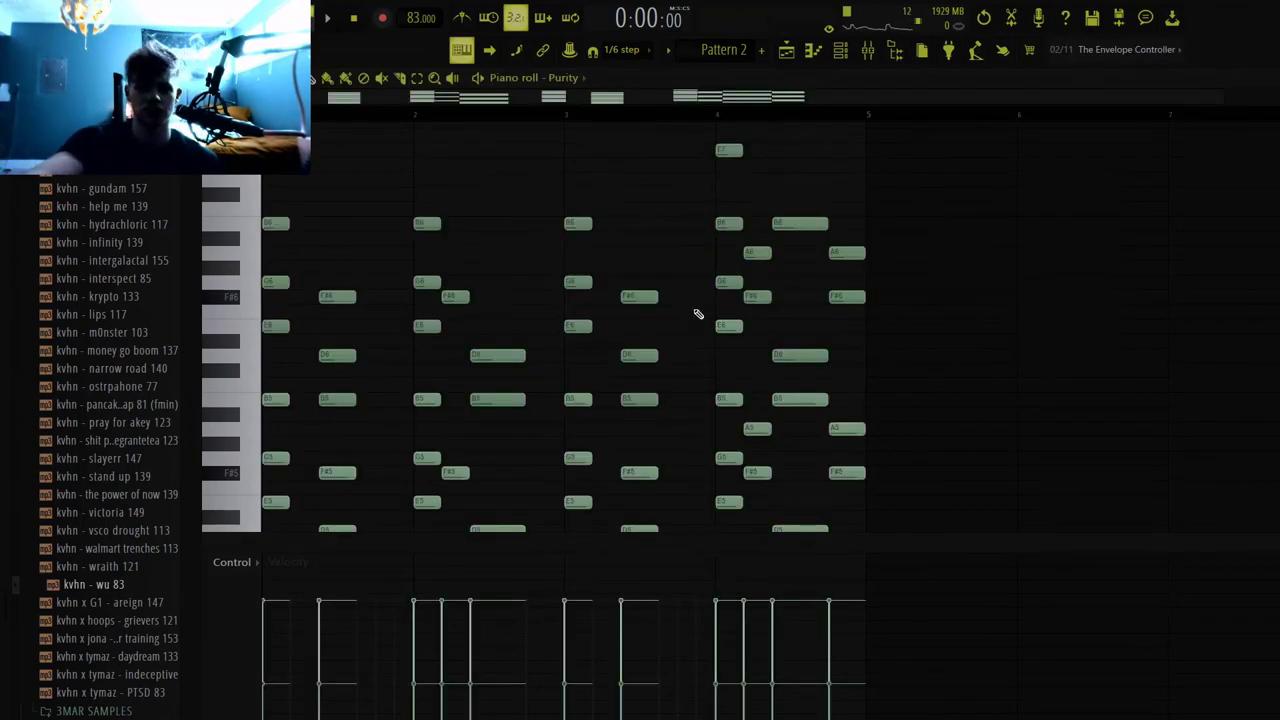
{"action": "scroll", "coordinate": [698, 314], "scroll_direction": "down", "scroll_amount": 2}
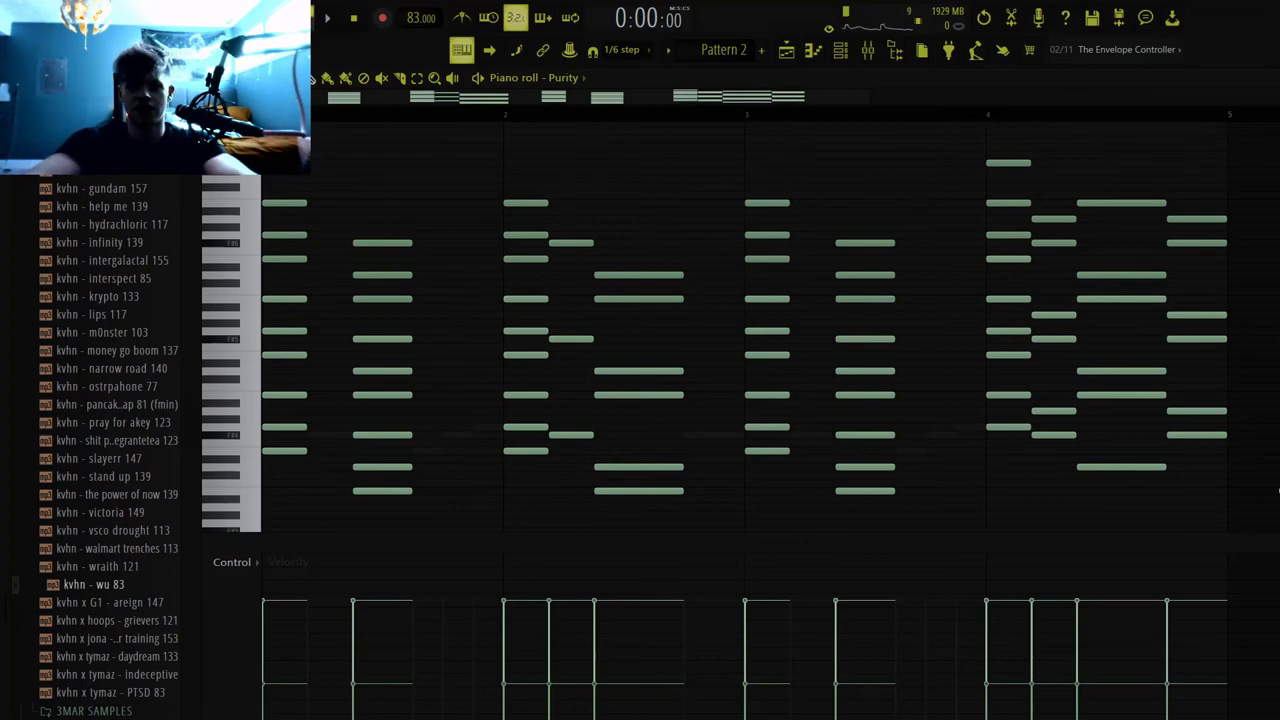
{"action": "left_click_drag", "start_coordinate": [1270, 488], "coordinate": [185, 406]}
{"action": "key", "text": "ctrl+Up"}
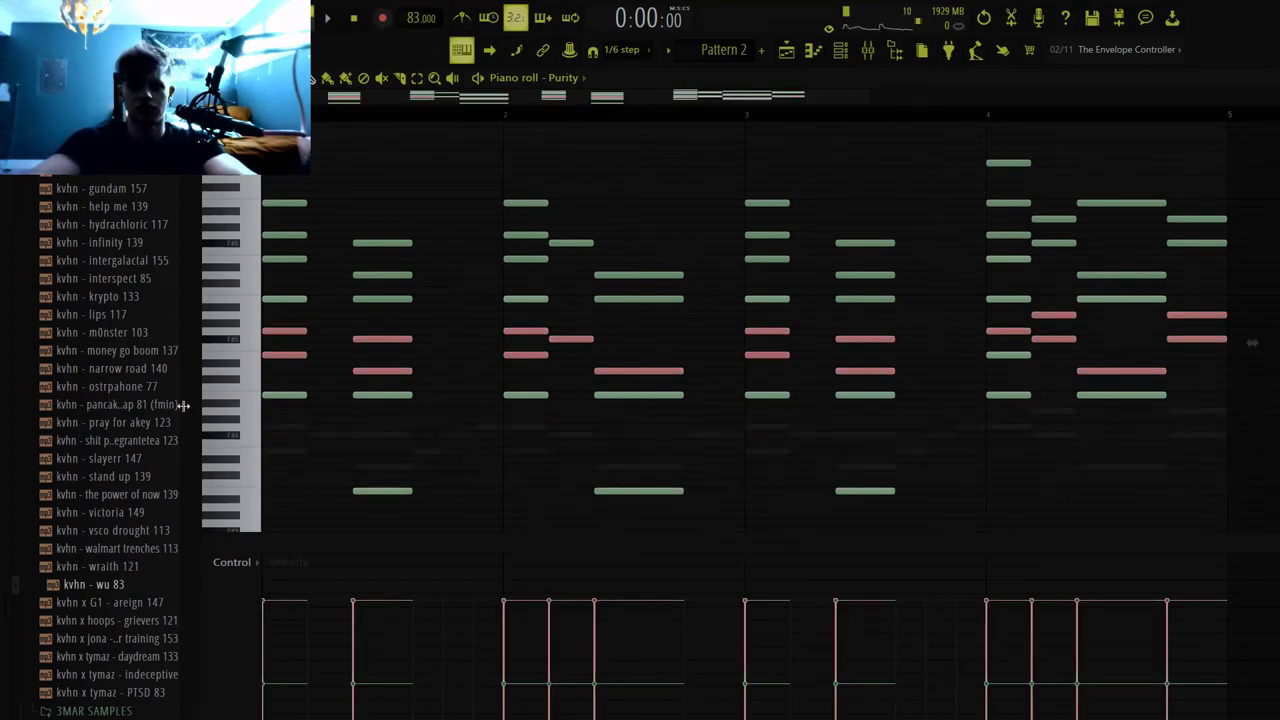
{"action": "key", "text": "ctrl+Down"}
{"action": "left_click", "coordinate": [745, 173]}
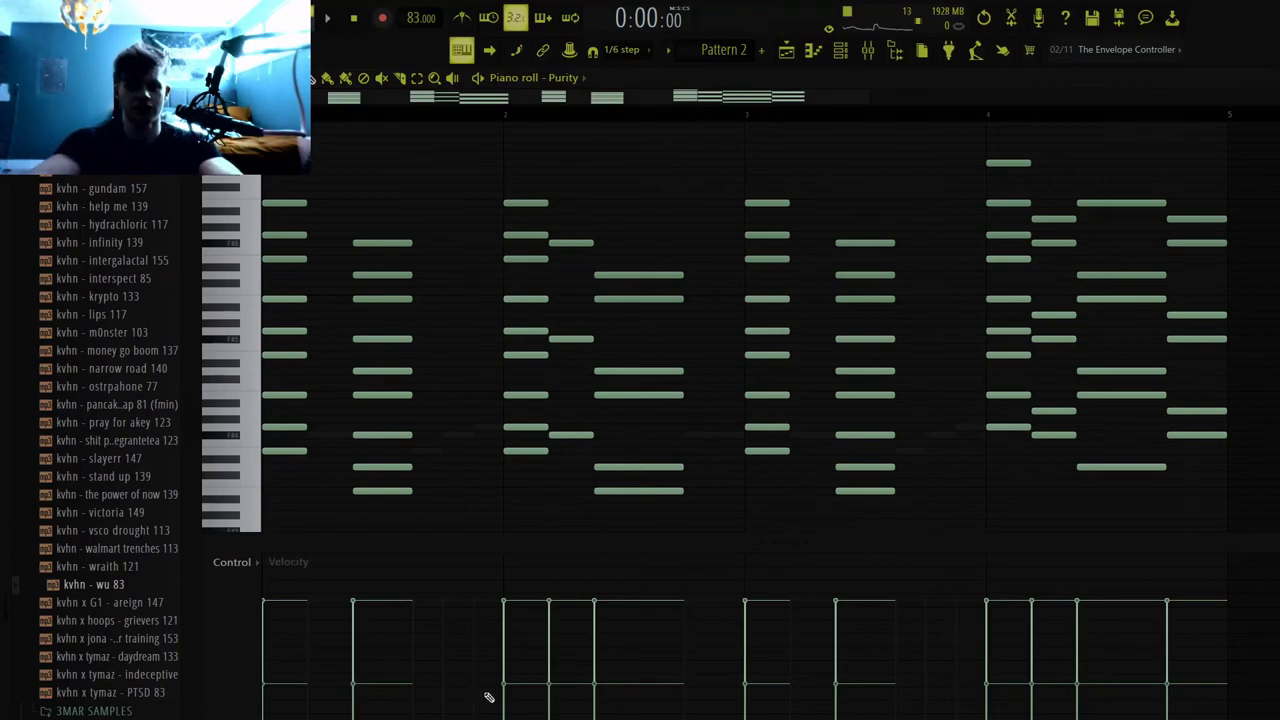
- Check the Purity channel's options, then undo the stray note and velocity edit
{"action": "left_click", "coordinate": [840, 49]}
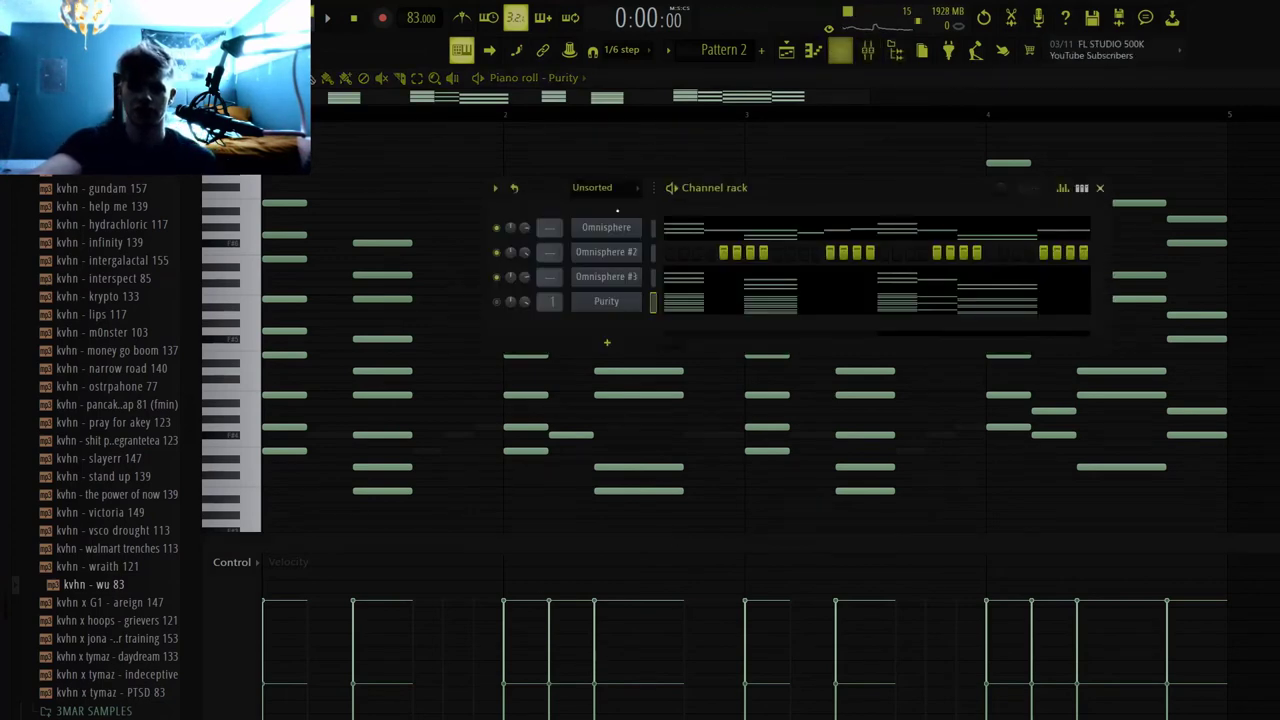
{"action": "right_click", "coordinate": [507, 313]}
{"action": "key", "text": "Escape"}
{"action": "key", "text": "F6"}
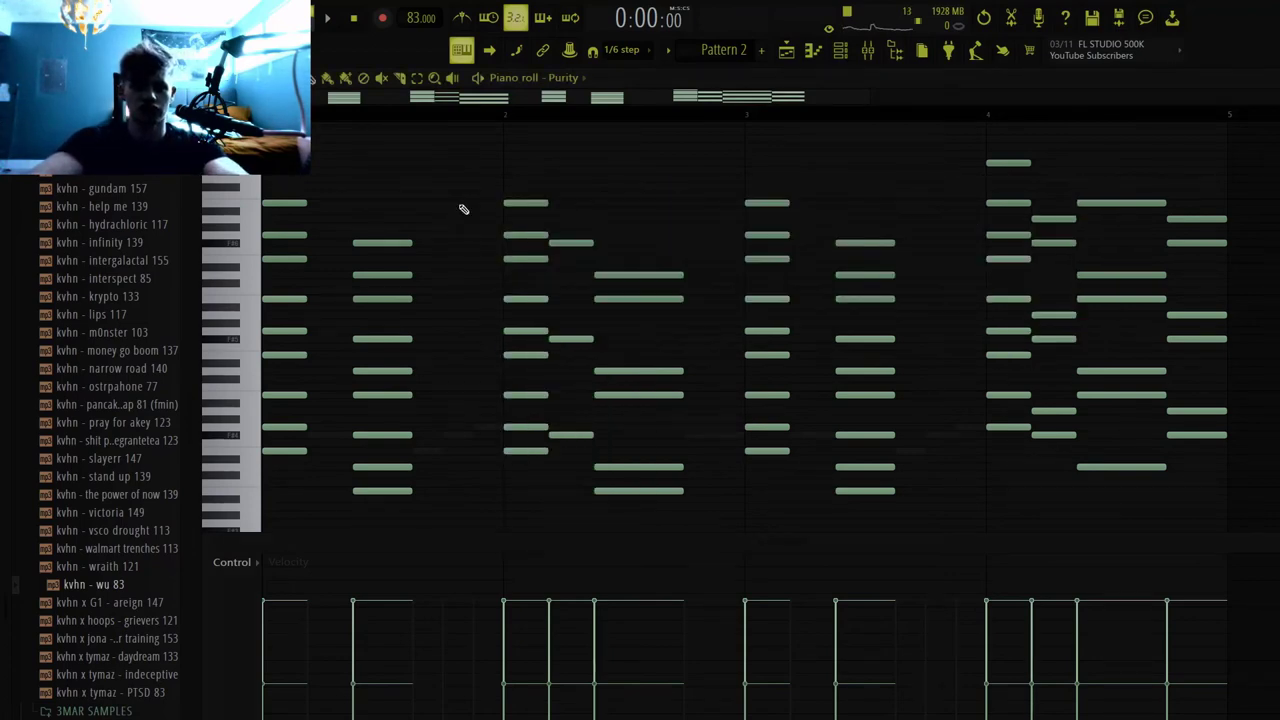
{"action": "scroll", "coordinate": [698, 476], "scroll_direction": "down", "scroll_amount": 5}
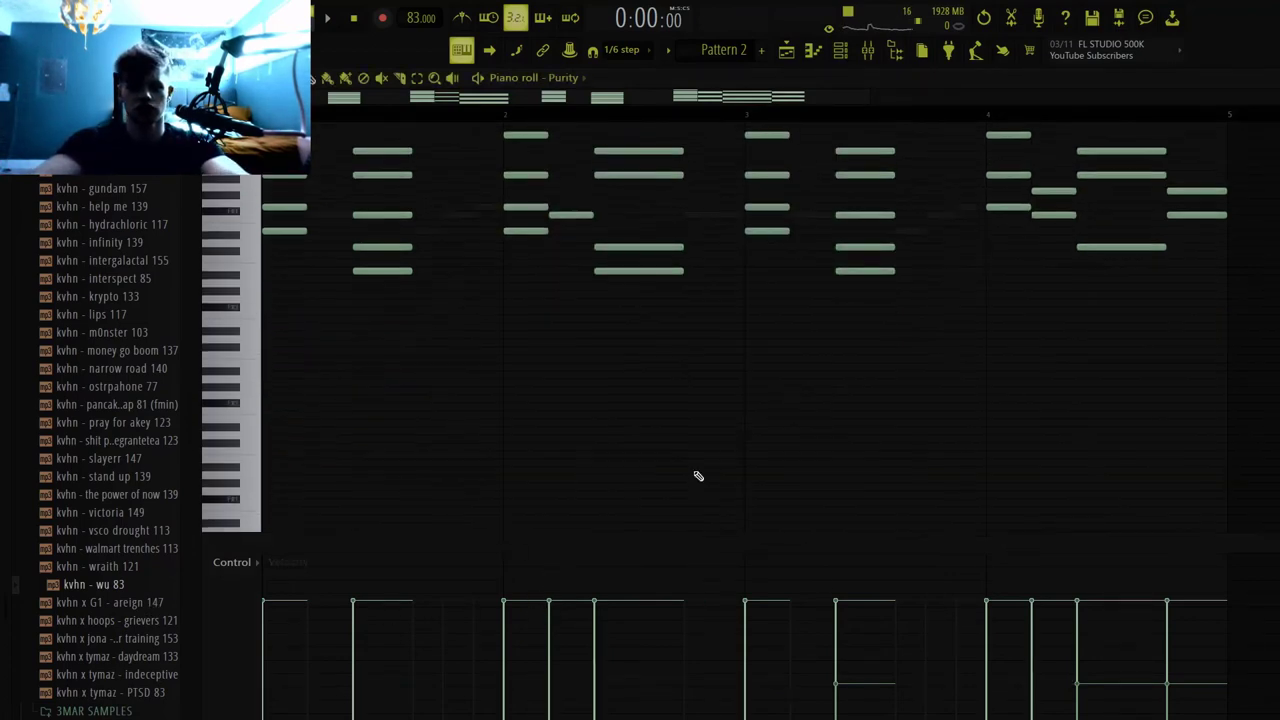
{"action": "scroll", "coordinate": [698, 476], "scroll_direction": "up", "scroll_amount": 2}
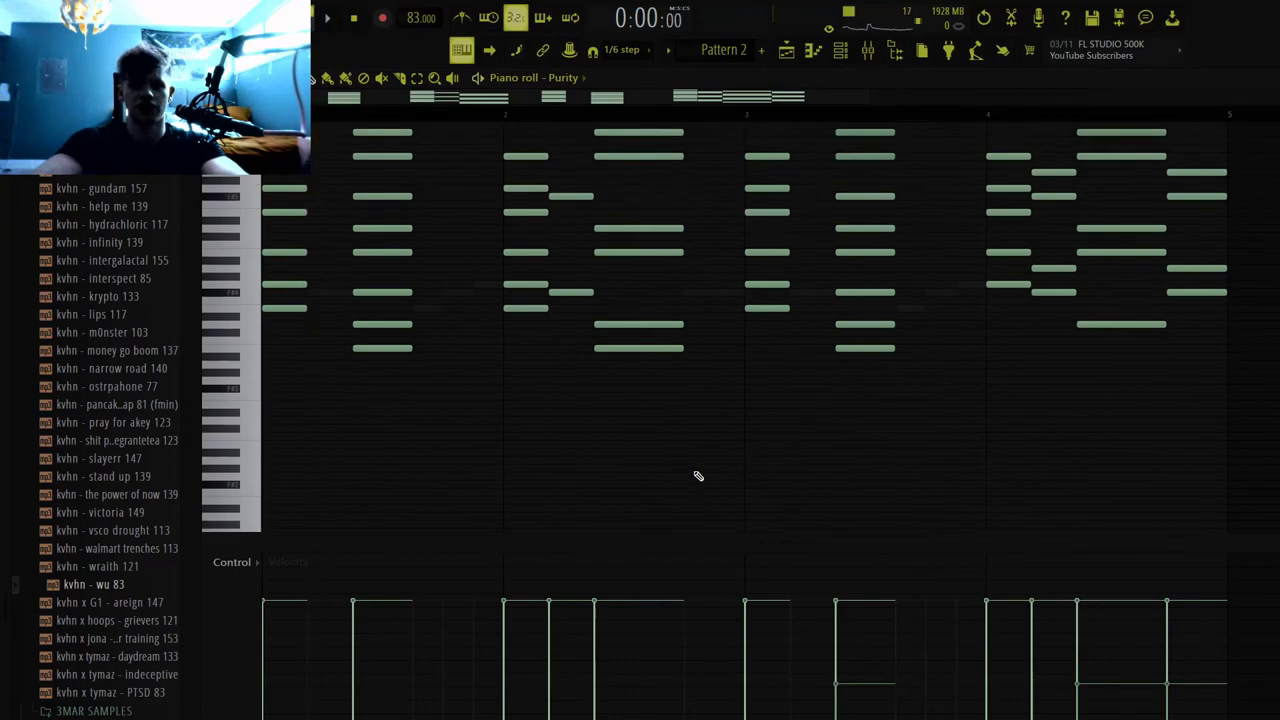
{"action": "key", "text": "ctrl+alt+z"}
{"action": "key", "text": "ctrl+alt+z"}
{"action": "key", "text": "ctrl+alt+z"}
{"action": "key", "text": "ctrl+alt+z"}
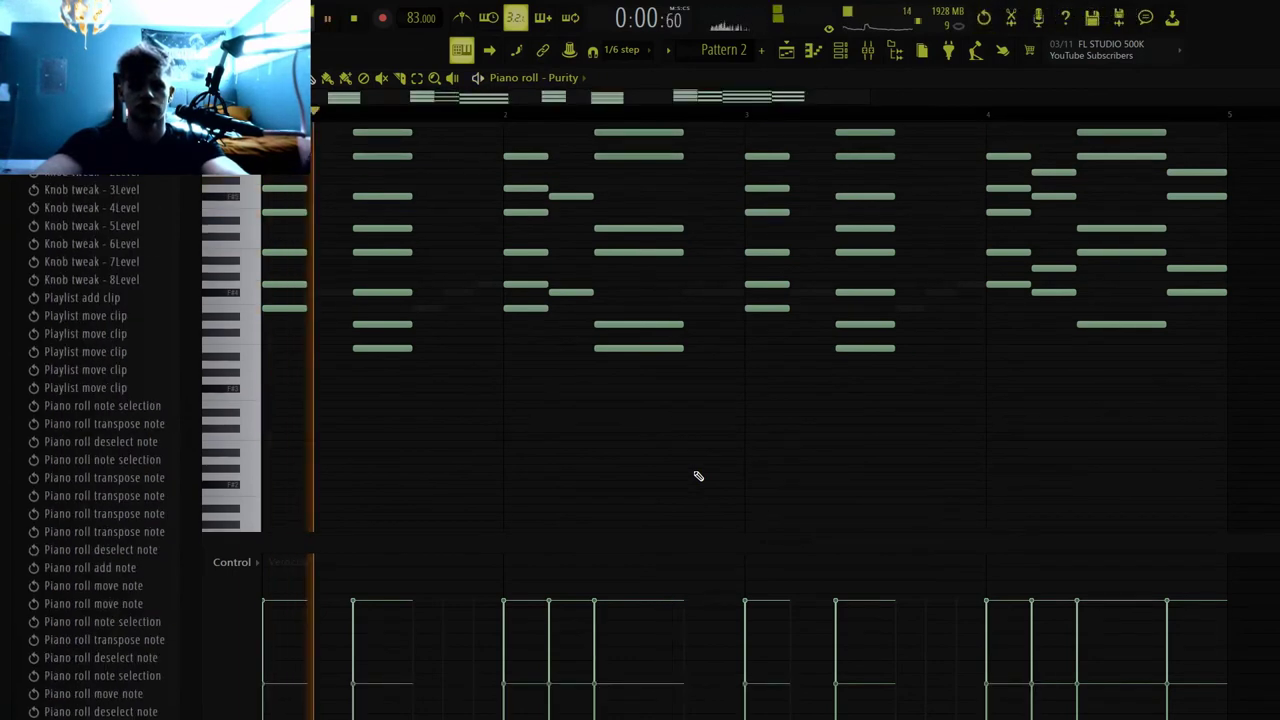
{"action": "scroll", "coordinate": [698, 476], "scroll_direction": "up", "scroll_amount": 1}
{"action": "left_click", "coordinate": [840, 50]}
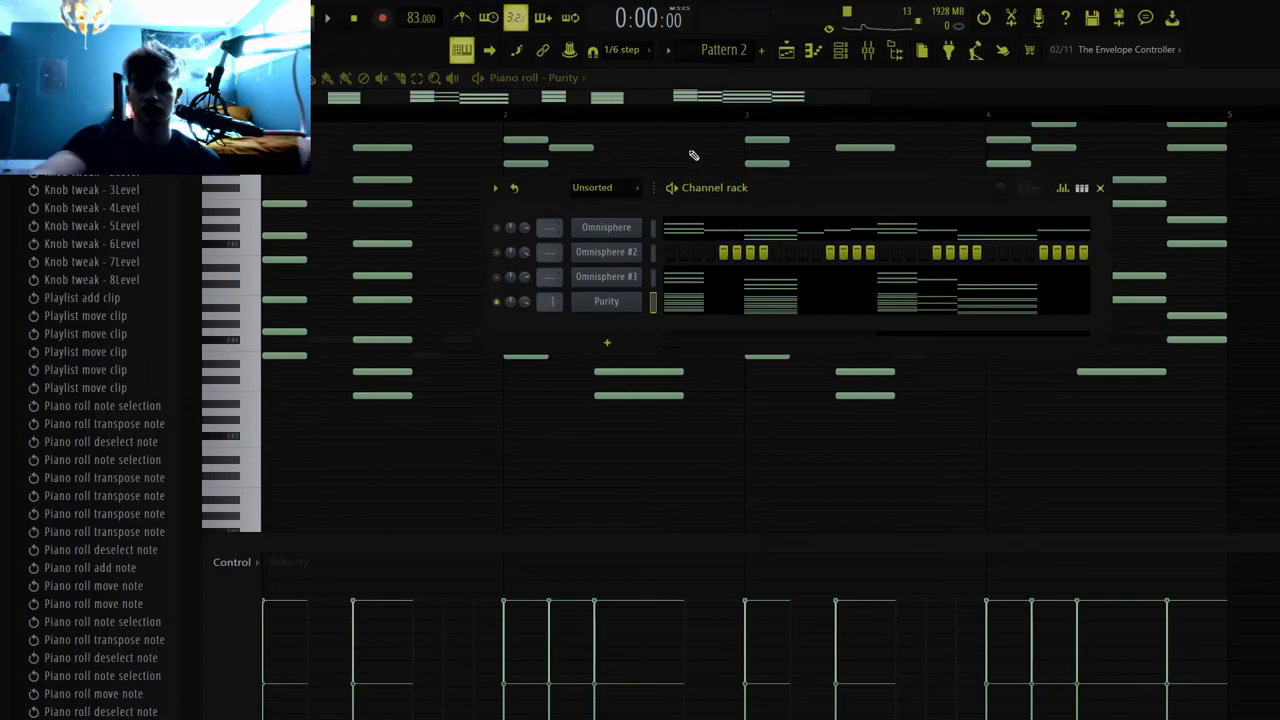
- View Purity's ValhallaVintageVerb in the mixer, then play the chords without effects to compare
{"action": "left_click", "coordinate": [868, 50]}
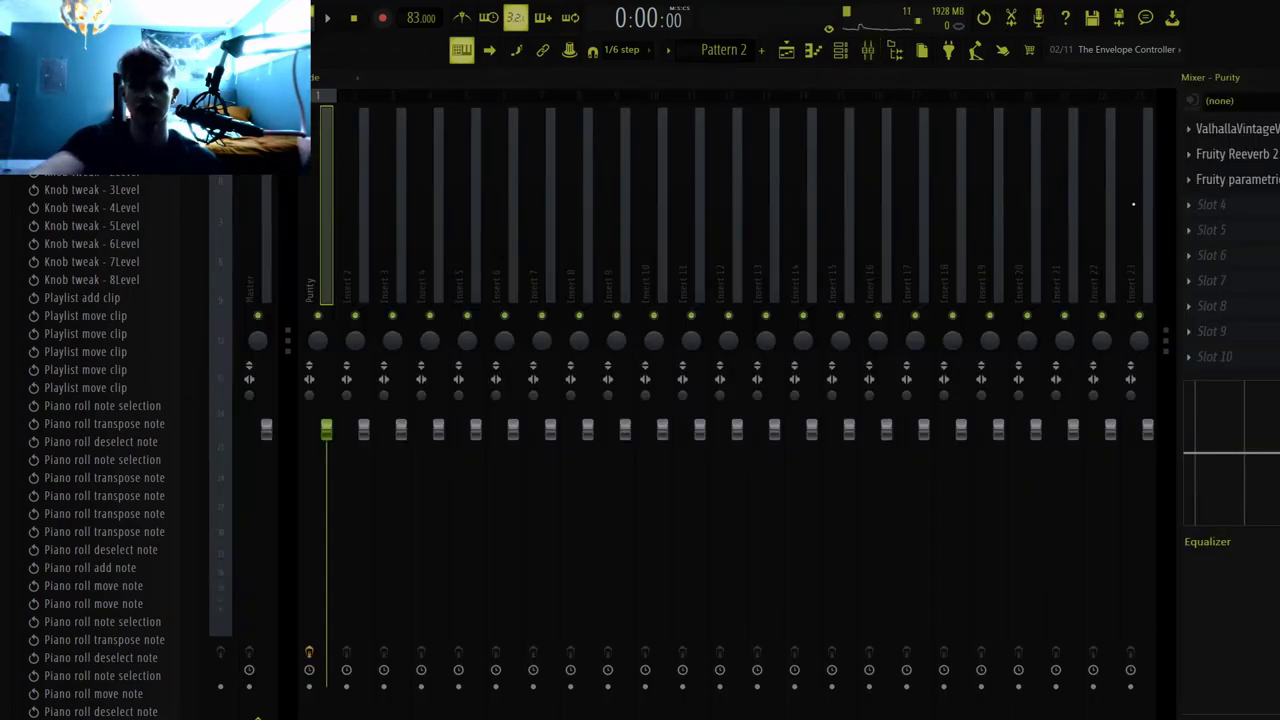
{"action": "left_click", "coordinate": [1237, 129]}
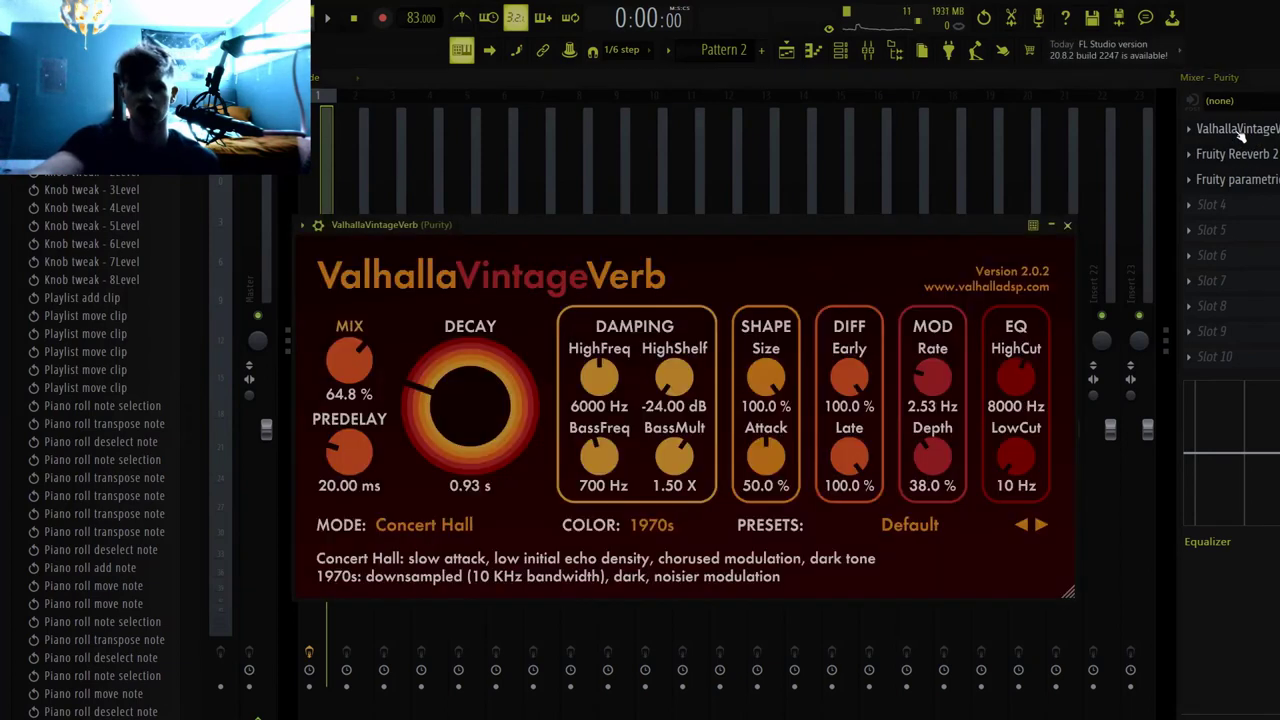
{"action": "left_click", "coordinate": [841, 49]}
{"action": "scroll", "coordinate": [556, 311], "scroll_direction": "down", "scroll_amount": 1}
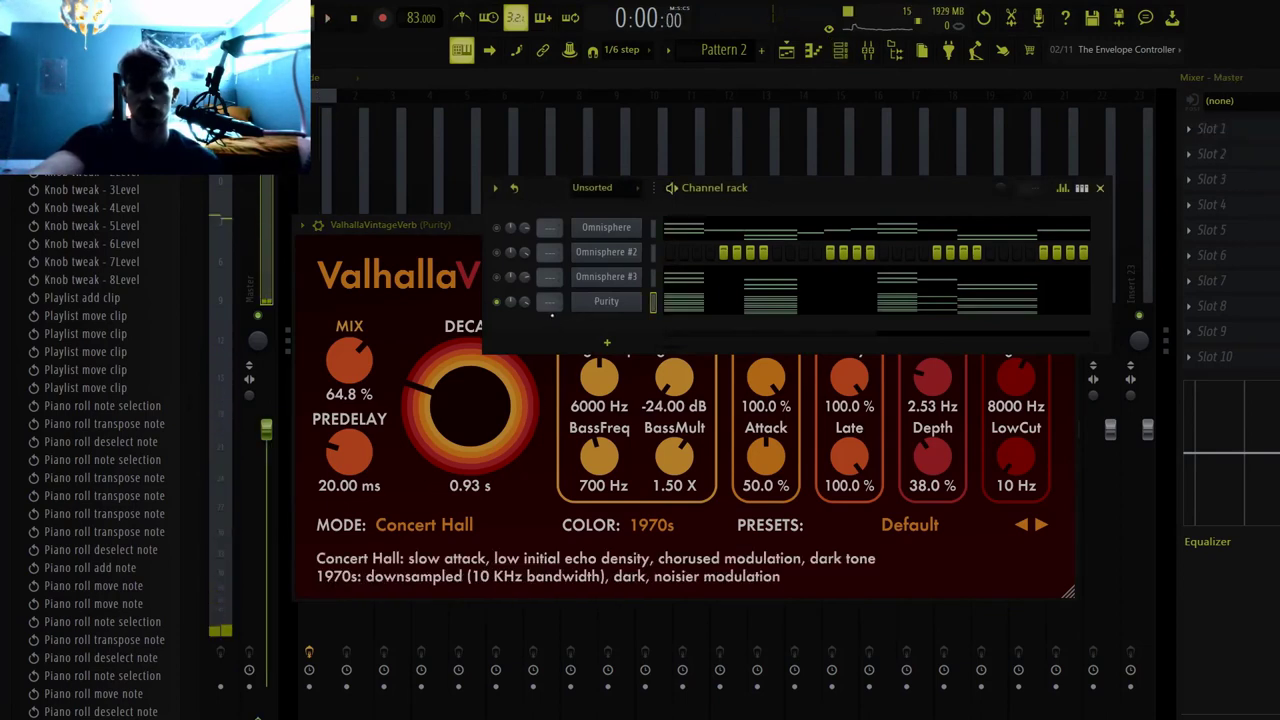
{"action": "key", "text": "space"}
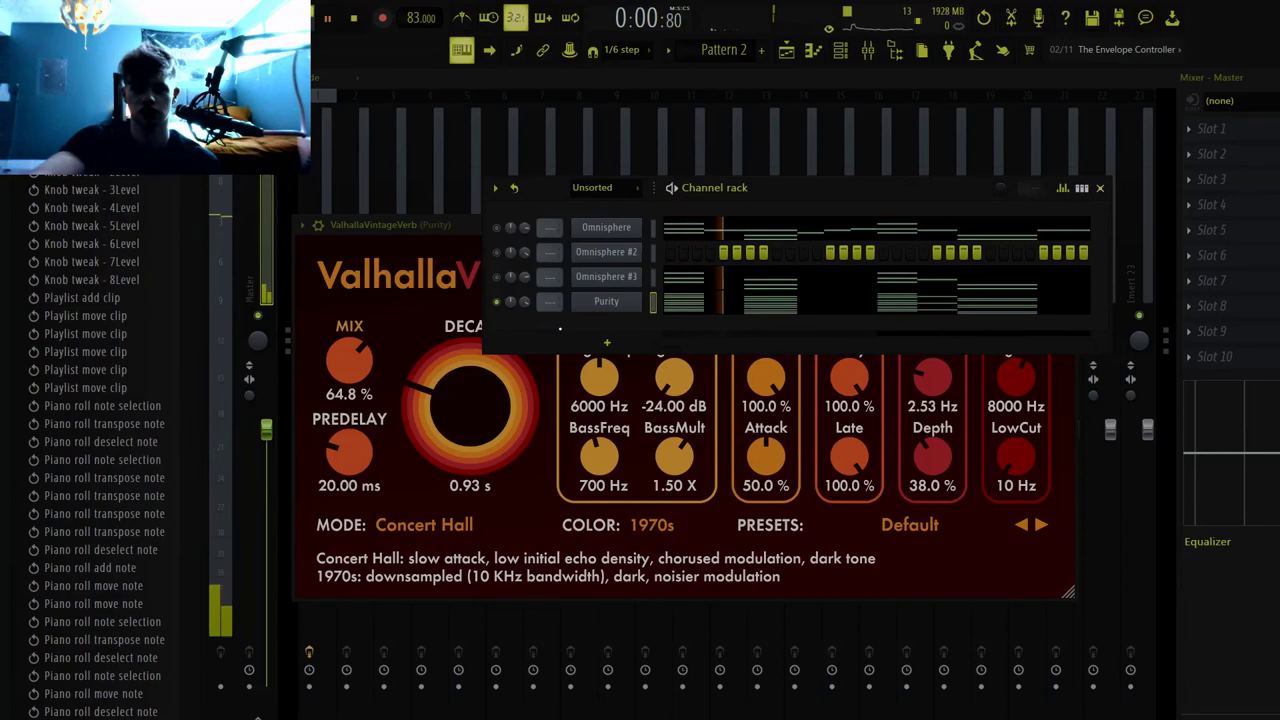
{"action": "key", "text": "space"}
{"action": "scroll", "coordinate": [550, 301], "scroll_direction": "up", "scroll_amount": 1}
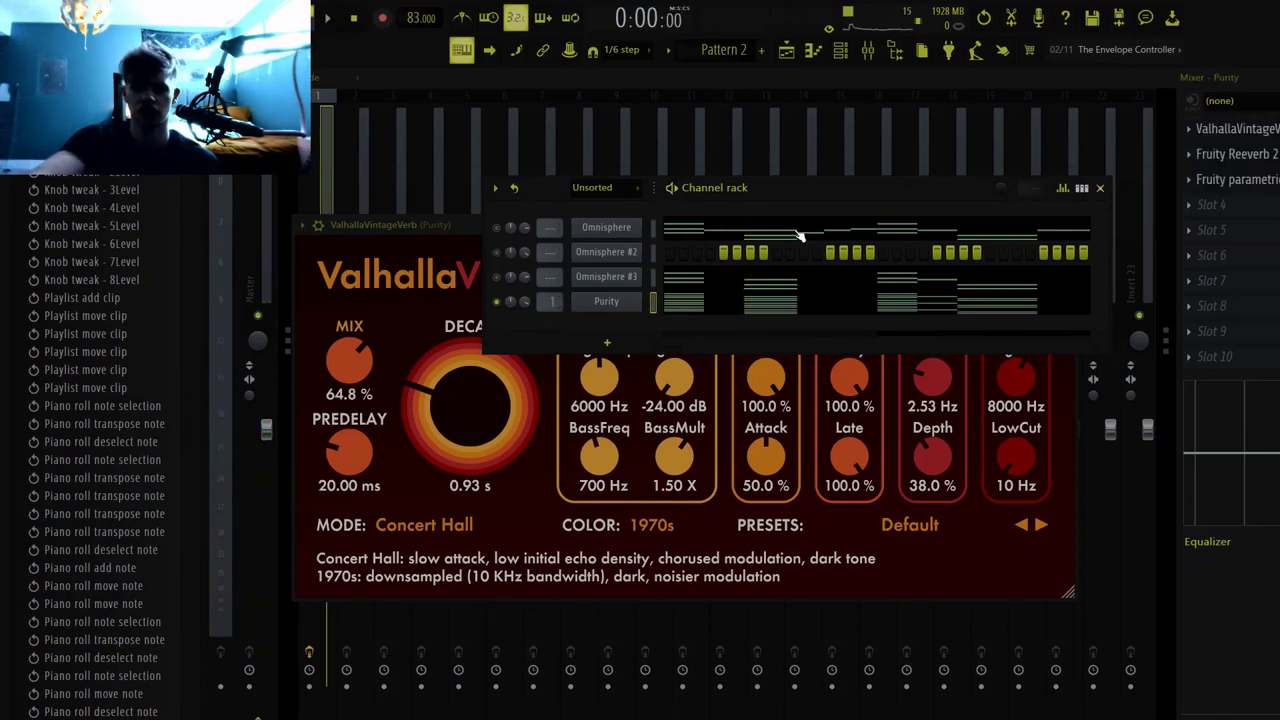
- Open the Fruity parametric EQ 2 on Purity's mixer insert
{"action": "left_click", "coordinate": [1236, 152]}
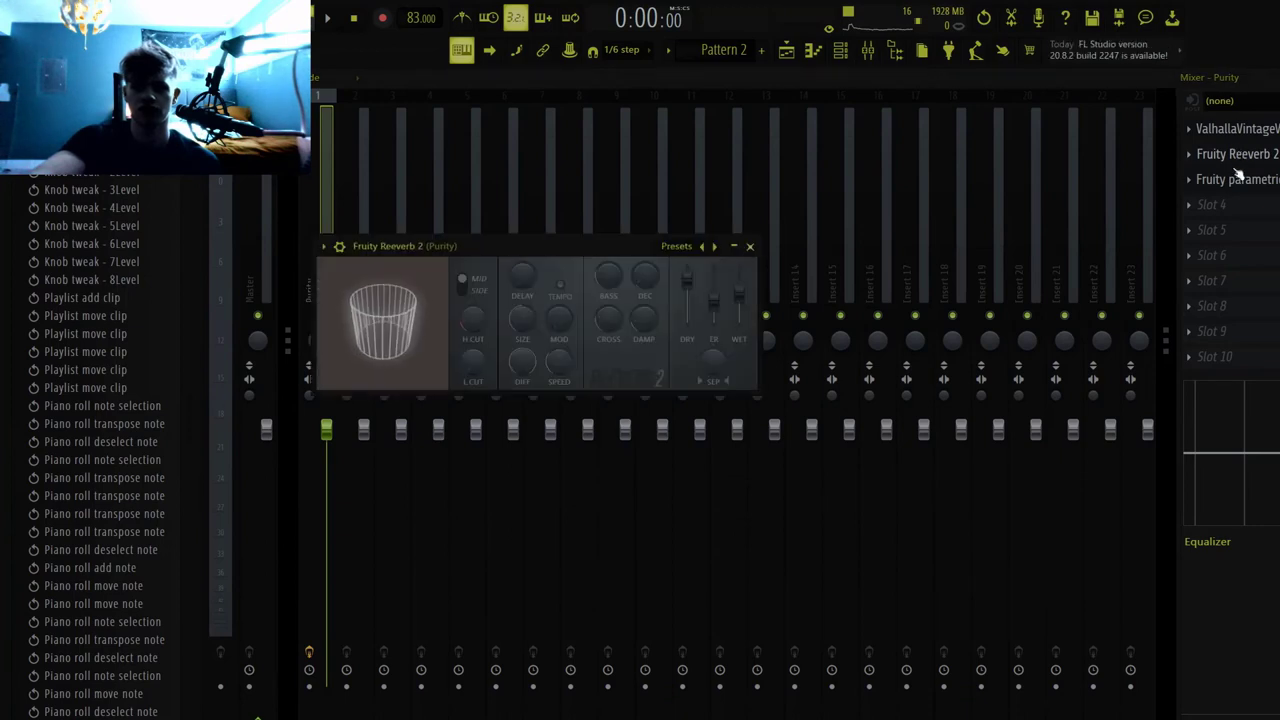
{"action": "left_click", "coordinate": [1240, 179]}
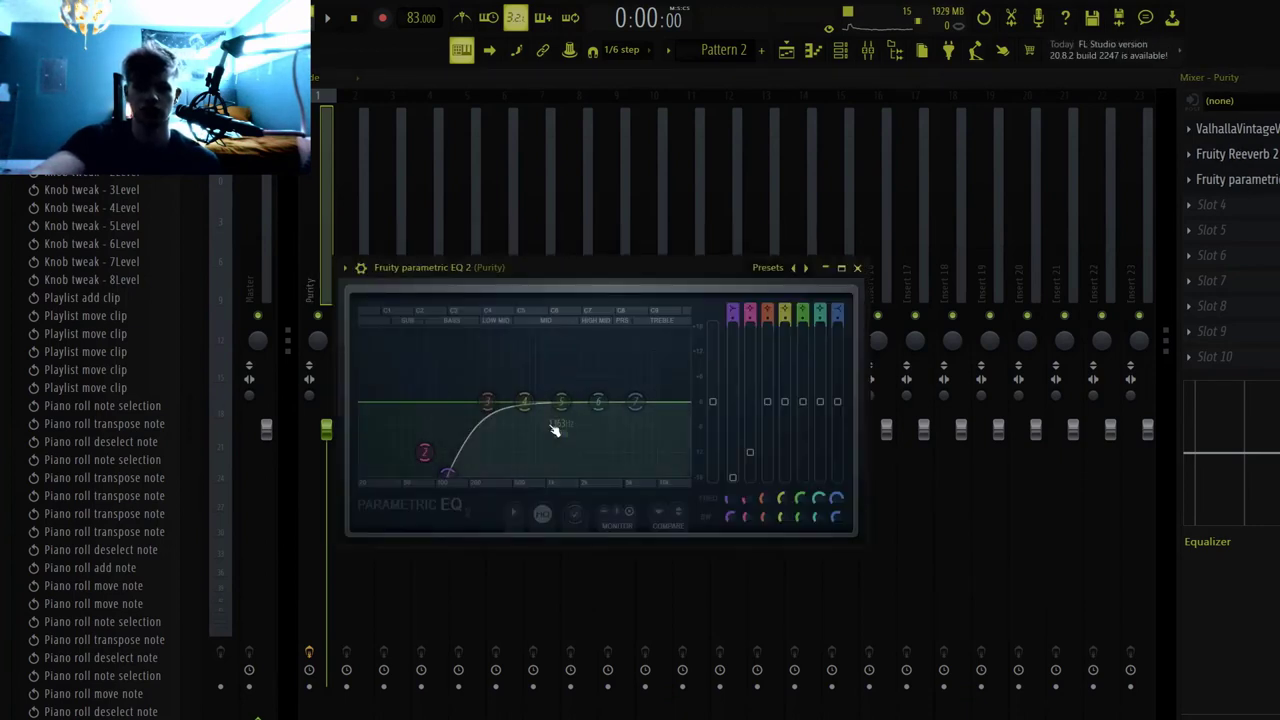
{"action": "left_click", "coordinate": [853, 46]}
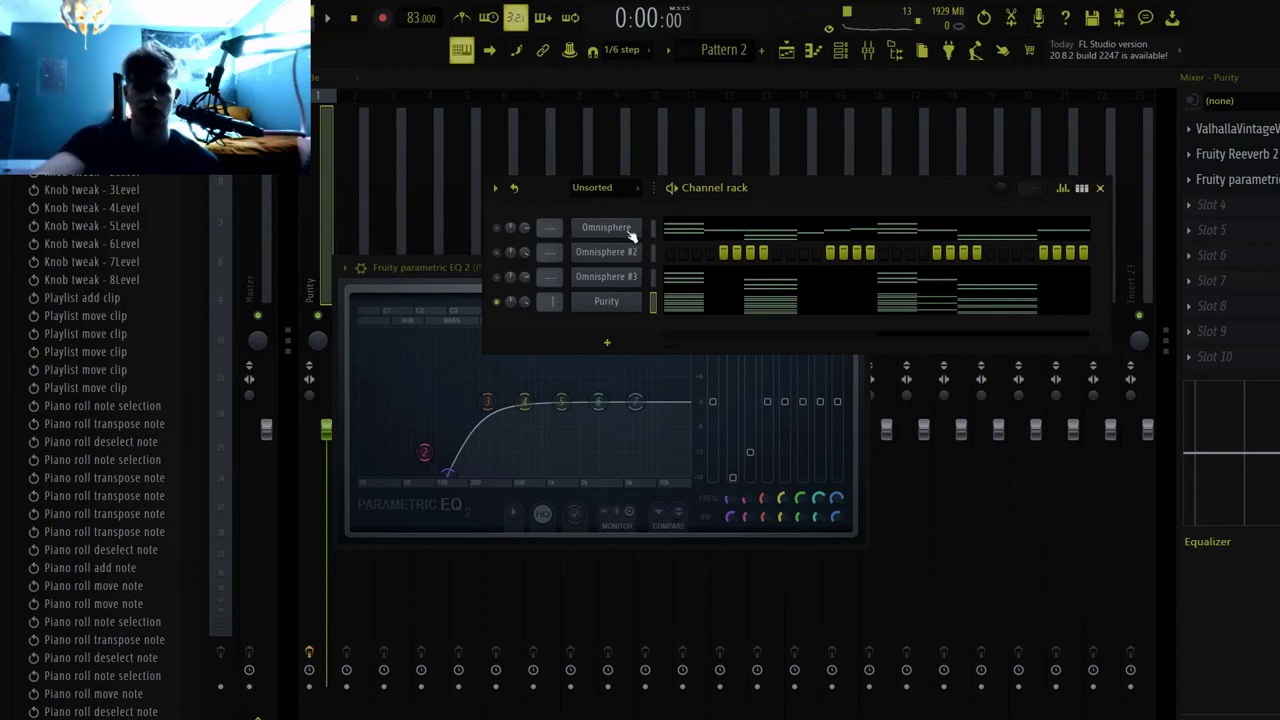
- Preview the chords with reverb and EQ, view Patterns 1–3 in the playlist, then switch to OBS
{"action": "key", "text": "space"}
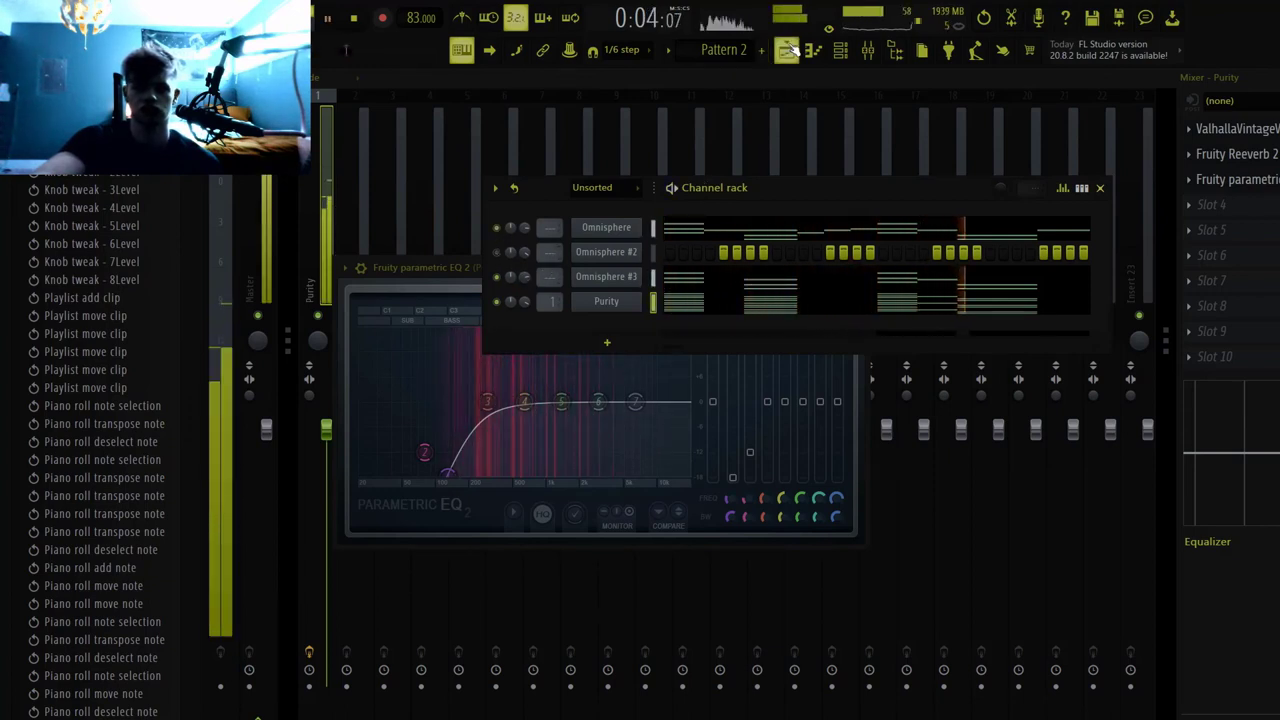
{"action": "key", "text": "space"}
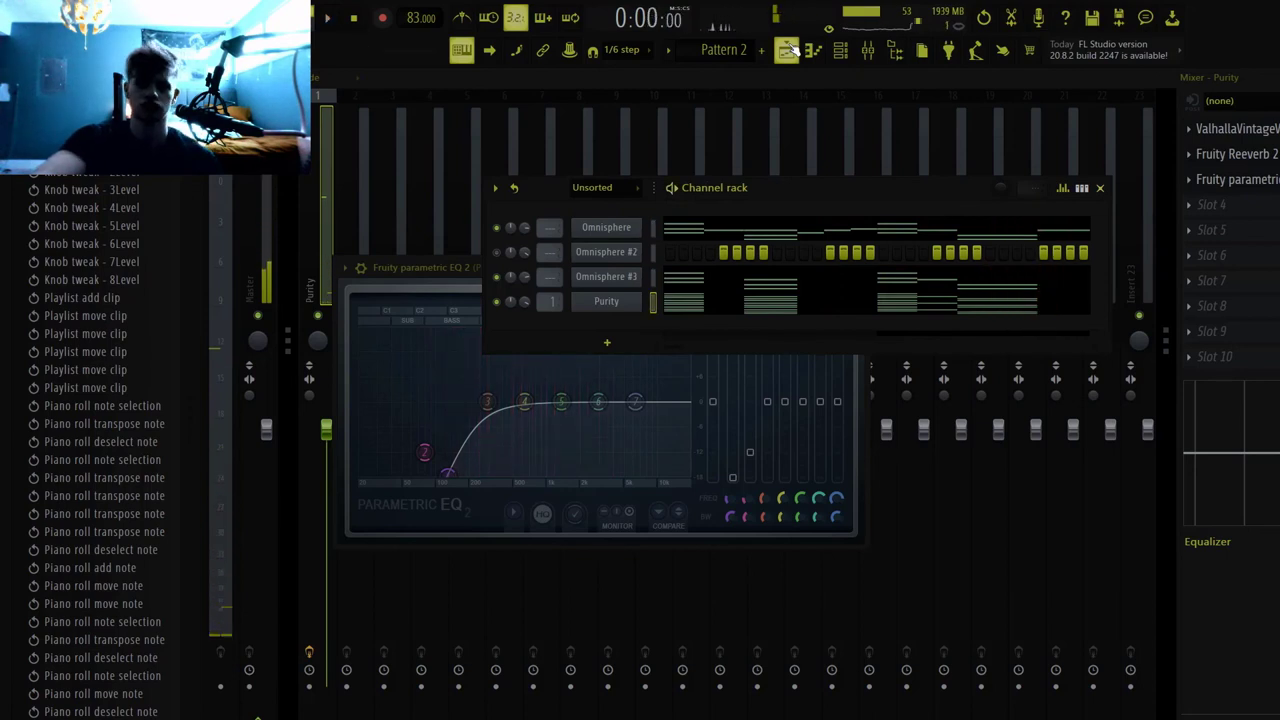
{"action": "left_click", "coordinate": [788, 50]}
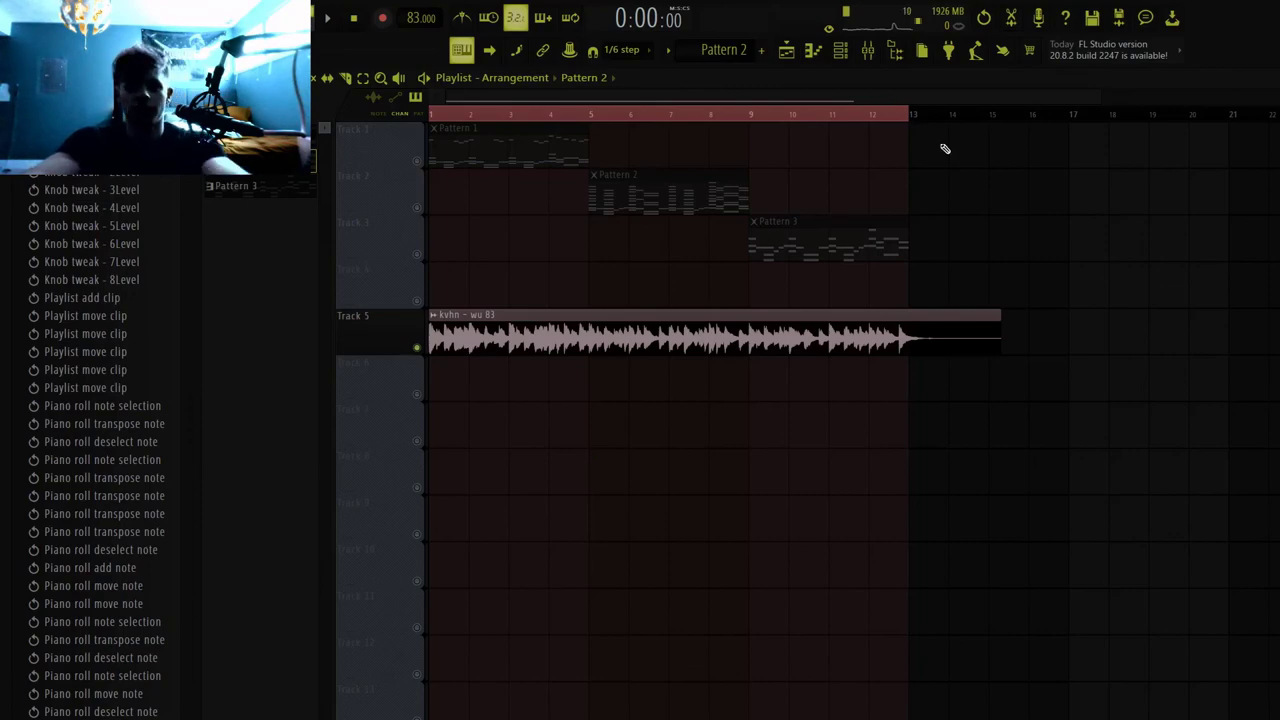
{"action": "key", "text": "alt+Tab"}
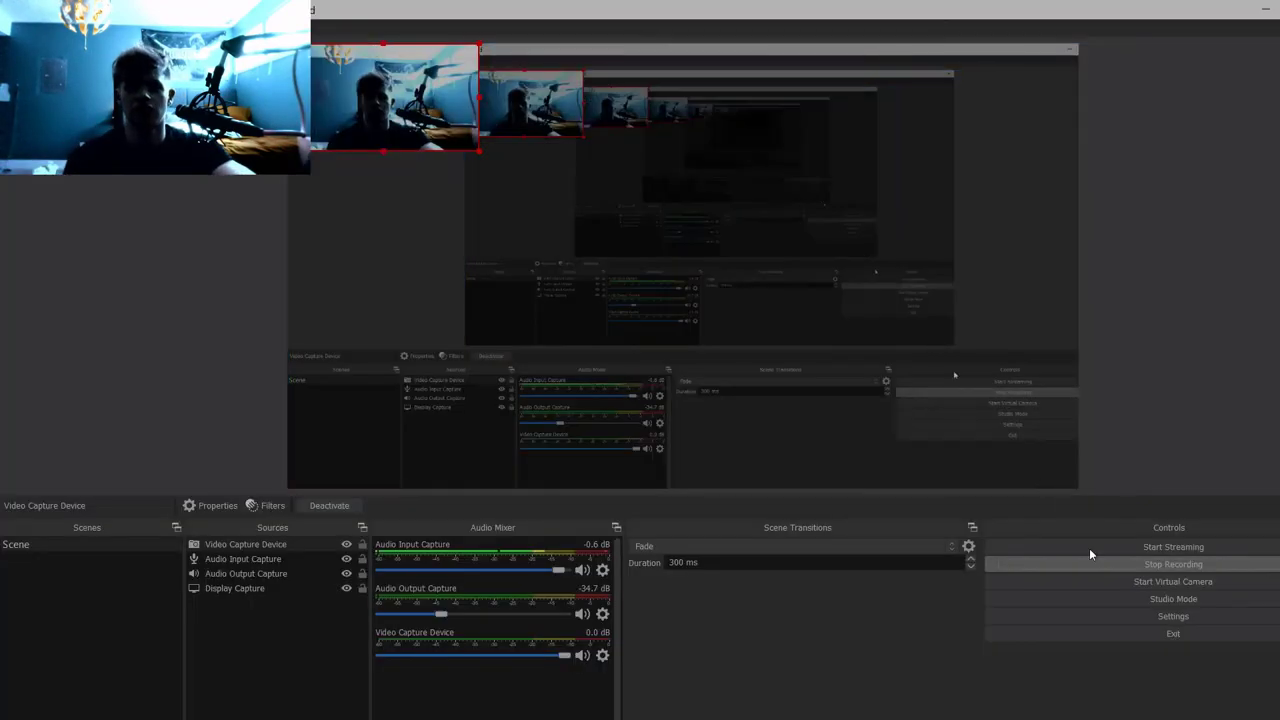